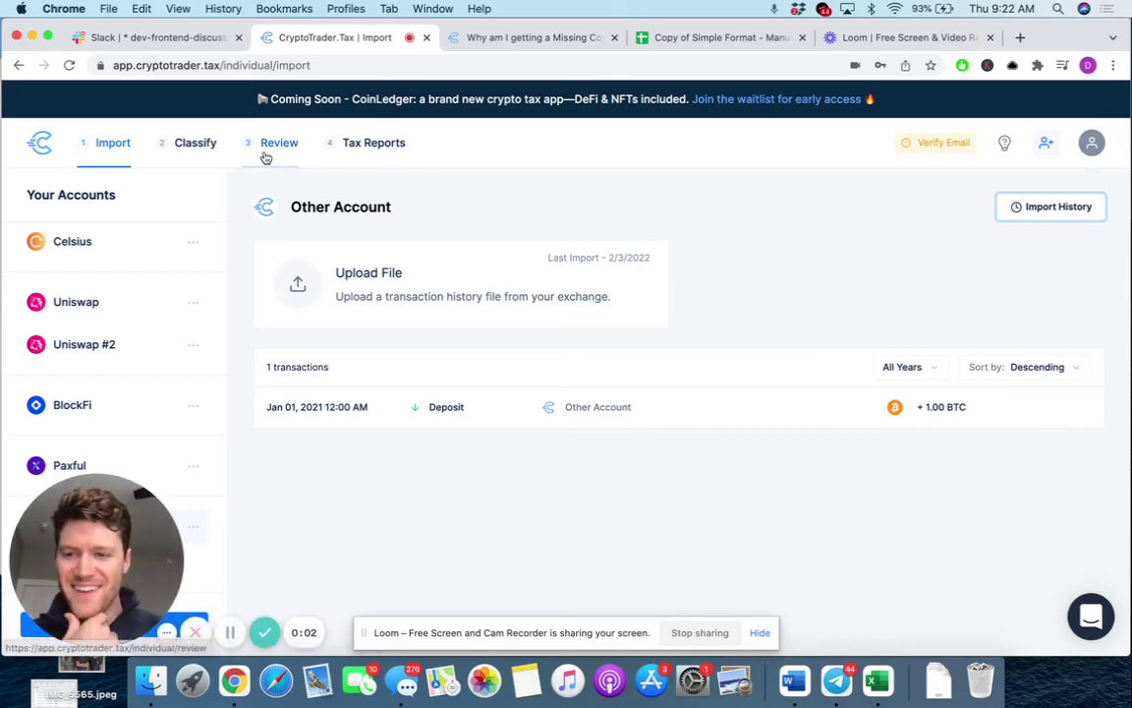
- Look through the full transaction list in the Review stage and check the accounts listed in the Import stage
{"action": "left_click", "coordinate": [267, 153]}
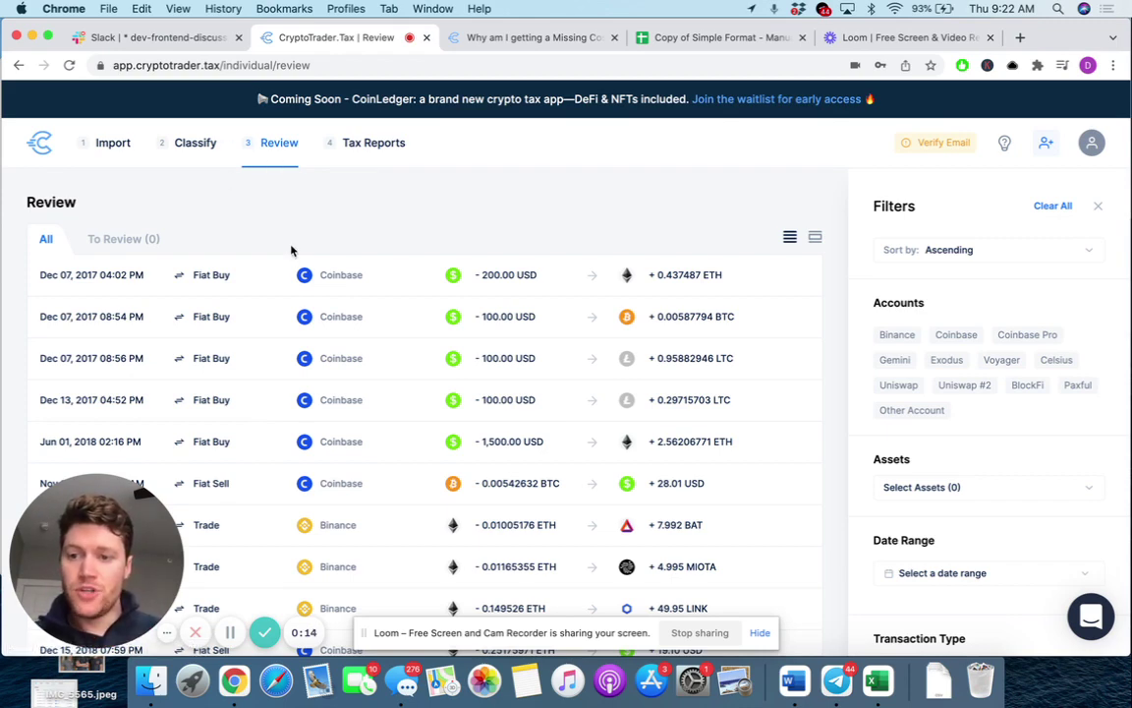
{"action": "scroll", "coordinate": [291, 252], "scroll_direction": "down", "scroll_amount": 5}
{"action": "scroll", "coordinate": [291, 253], "scroll_direction": "up", "scroll_amount": 5}
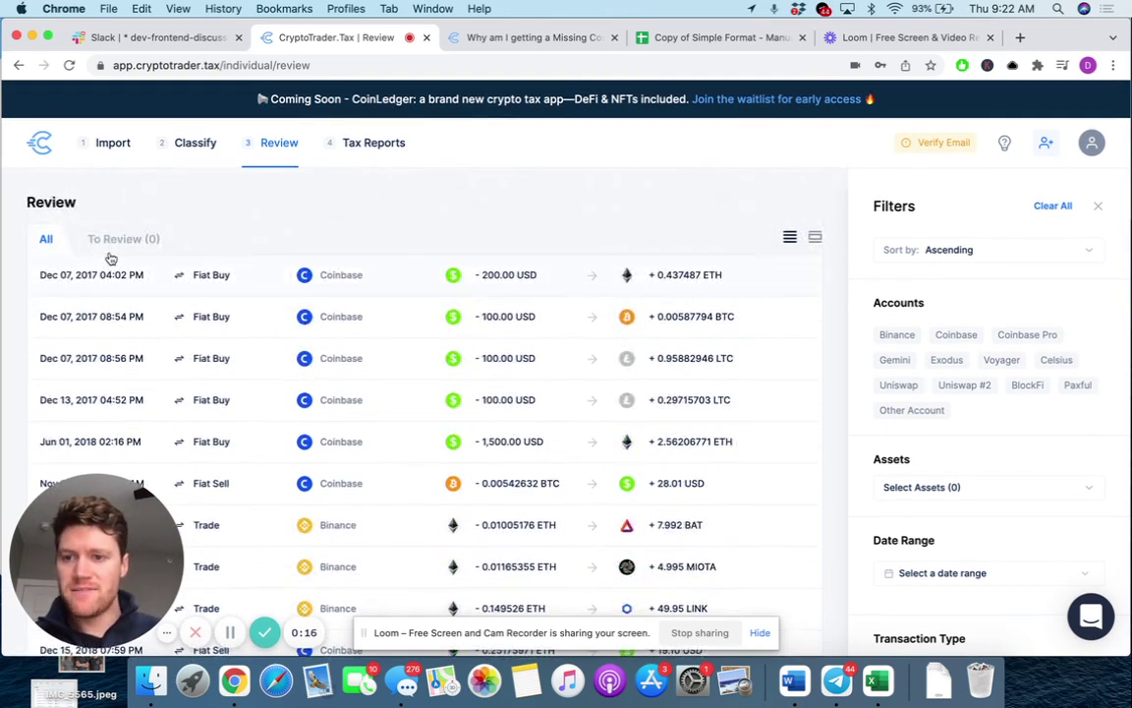
{"action": "scroll", "coordinate": [381, 317], "scroll_direction": "down", "scroll_amount": 10}
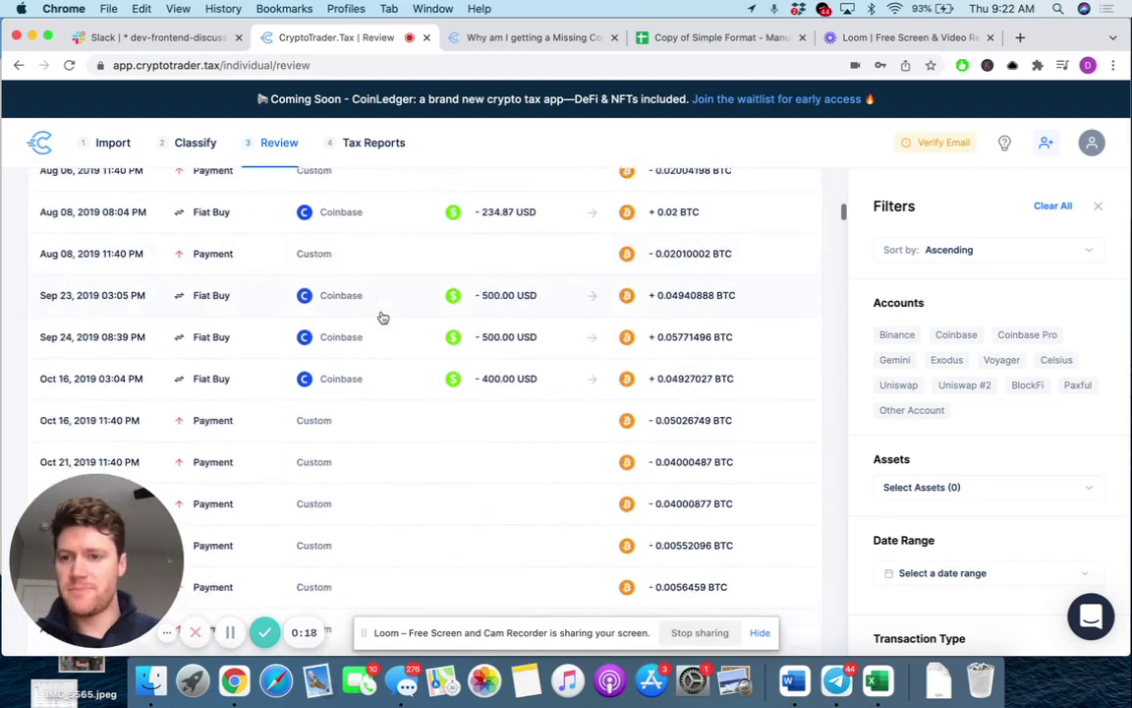
{"action": "scroll", "coordinate": [379, 315], "scroll_direction": "up", "scroll_amount": 15}
{"action": "left_click", "coordinate": [100, 151]}
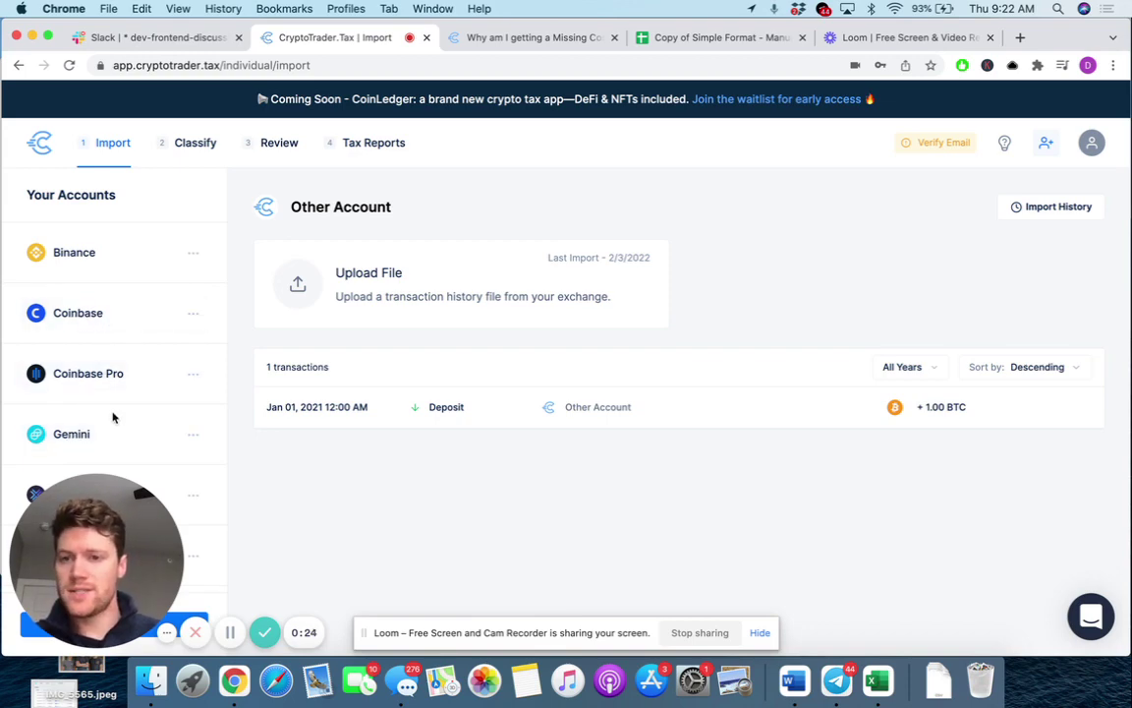
{"action": "left_click", "coordinate": [293, 143]}
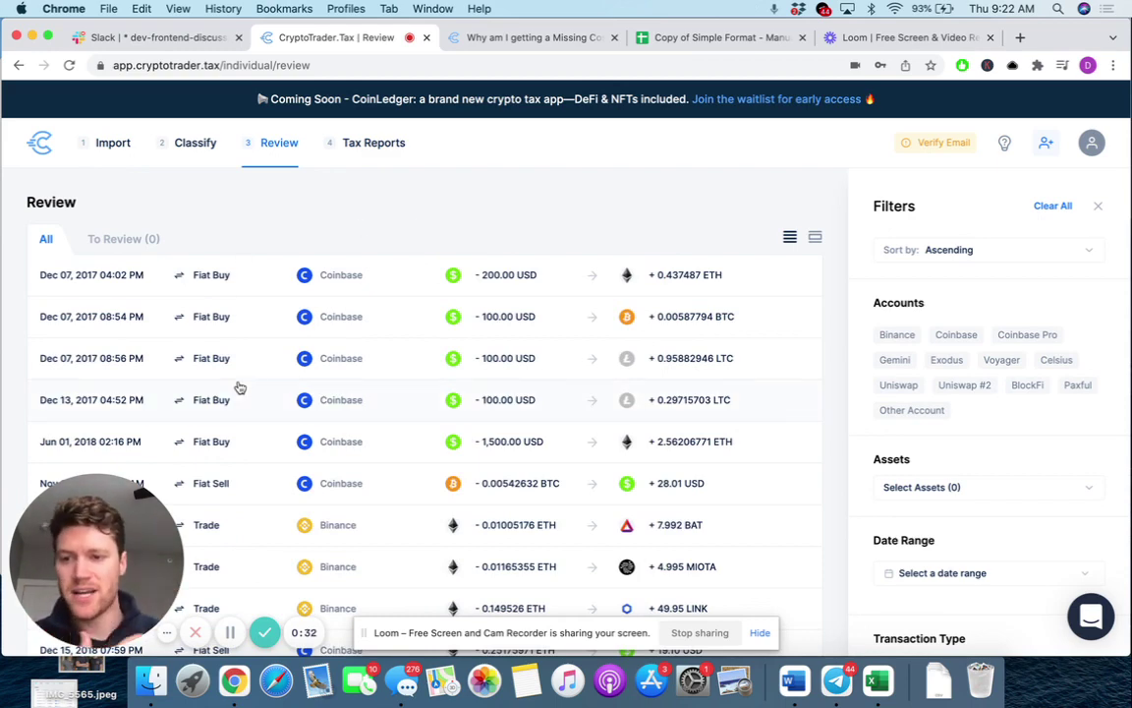
- Check the trade row in the Simple Format - Manual Exchange spreadsheet and upload its Template.csv export from Downloads to Other Account
{"action": "left_click", "coordinate": [703, 39]}
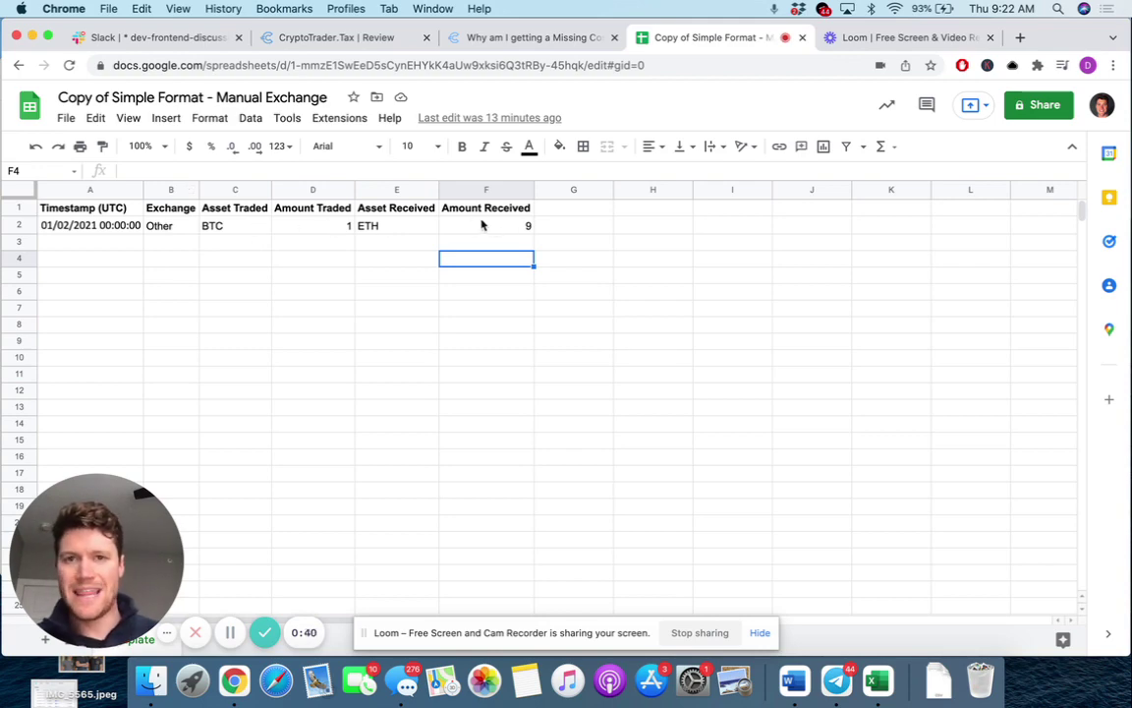
{"action": "left_click", "coordinate": [334, 39]}
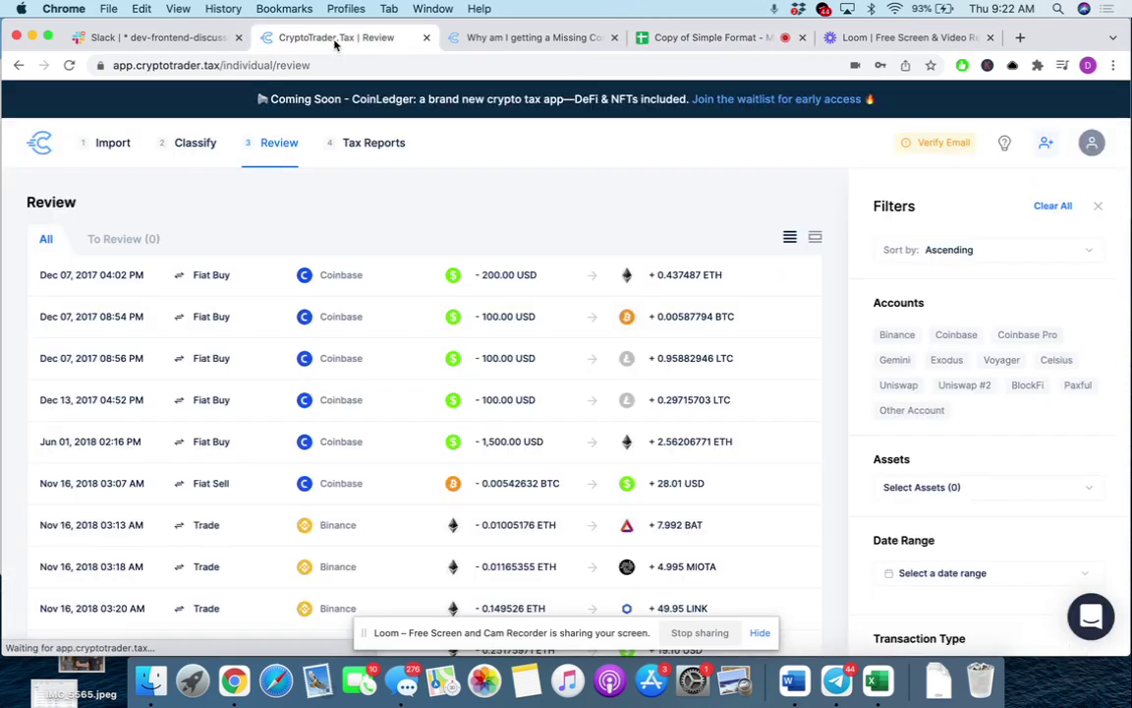
{"action": "left_click", "coordinate": [113, 146]}
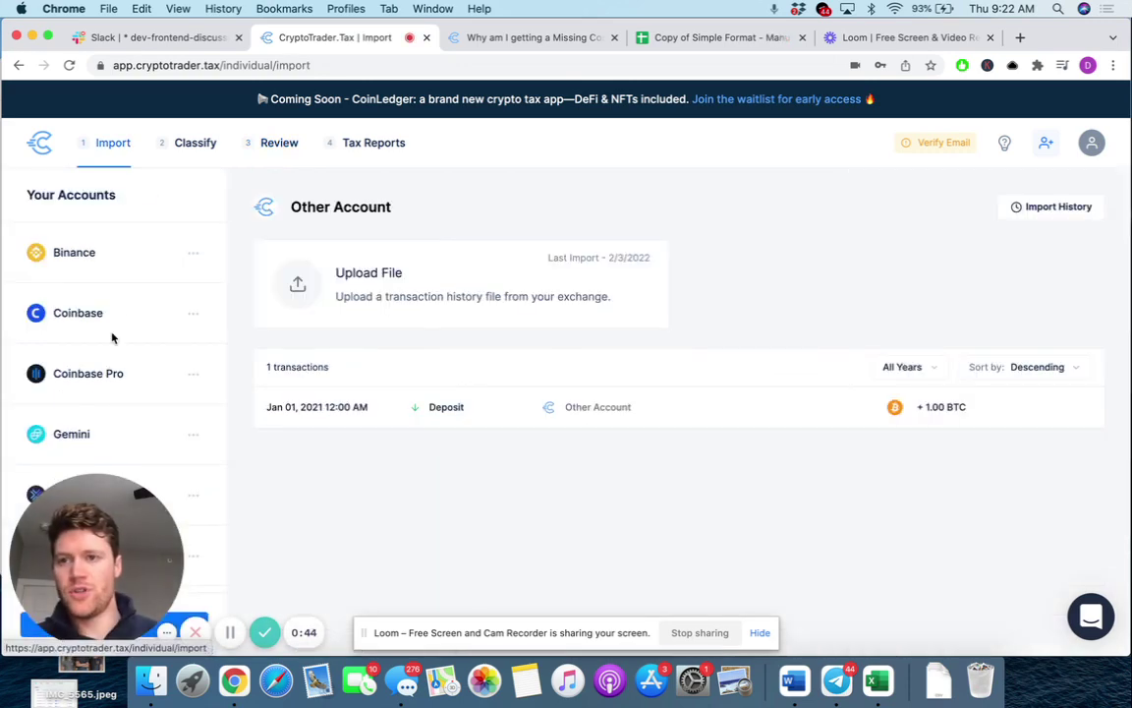
{"action": "scroll", "coordinate": [111, 337], "scroll_direction": "down", "scroll_amount": 5}
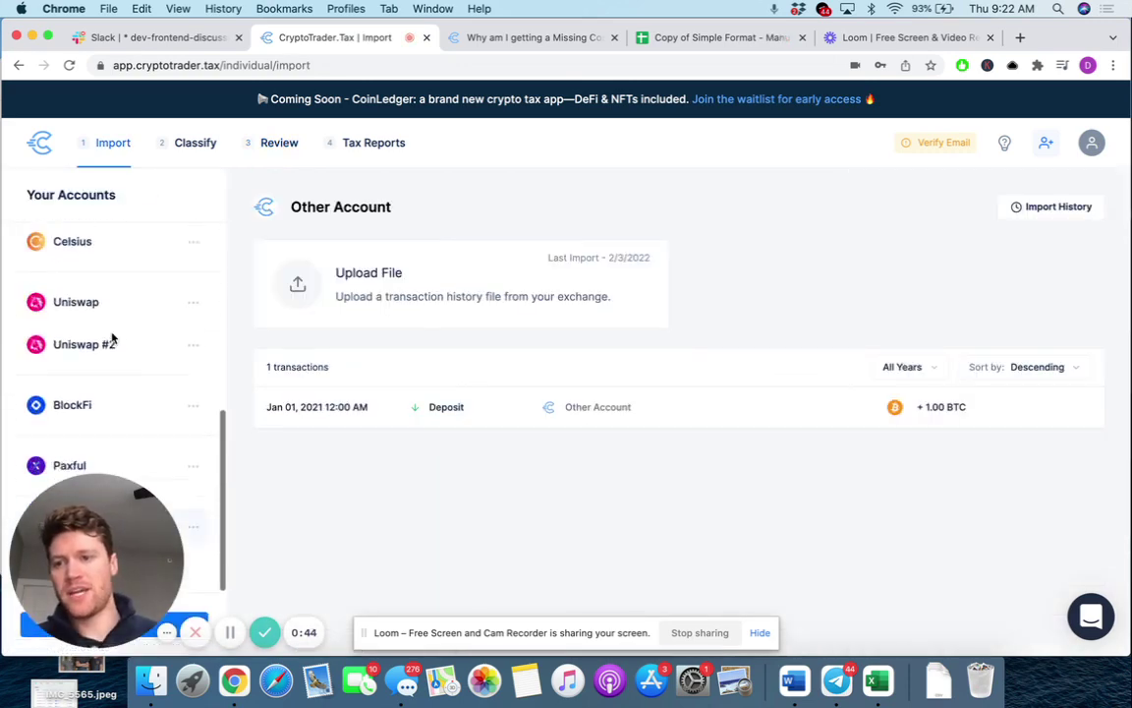
{"action": "left_click", "coordinate": [439, 295]}
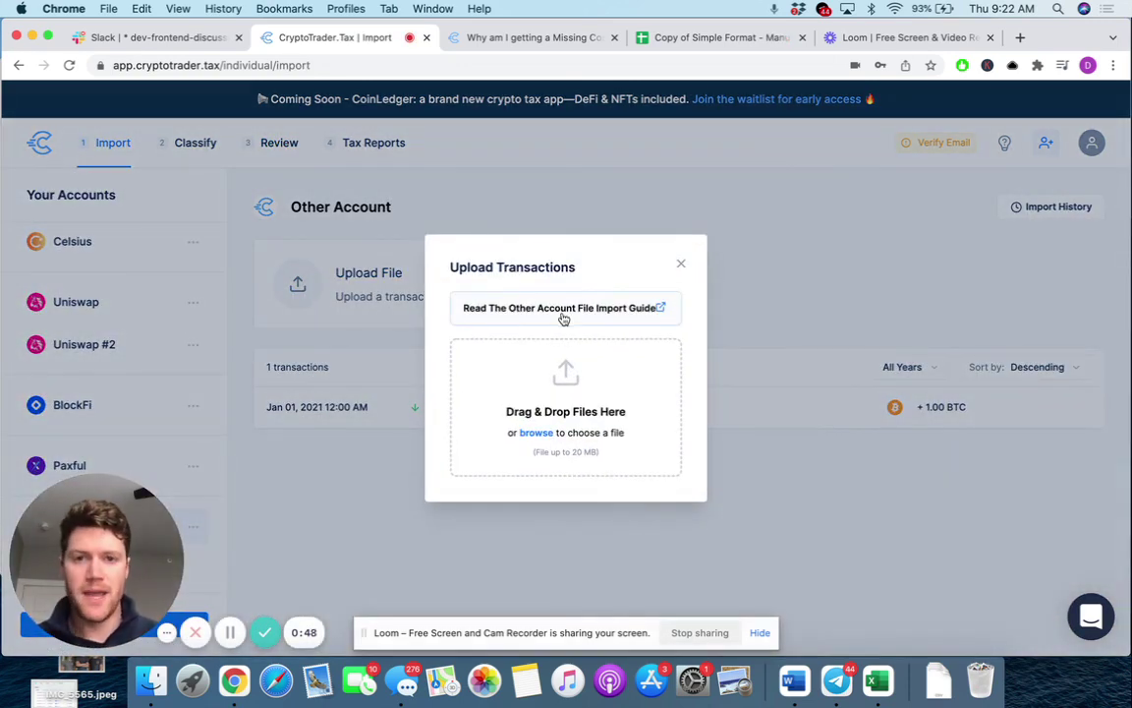
{"action": "left_click", "coordinate": [537, 430]}
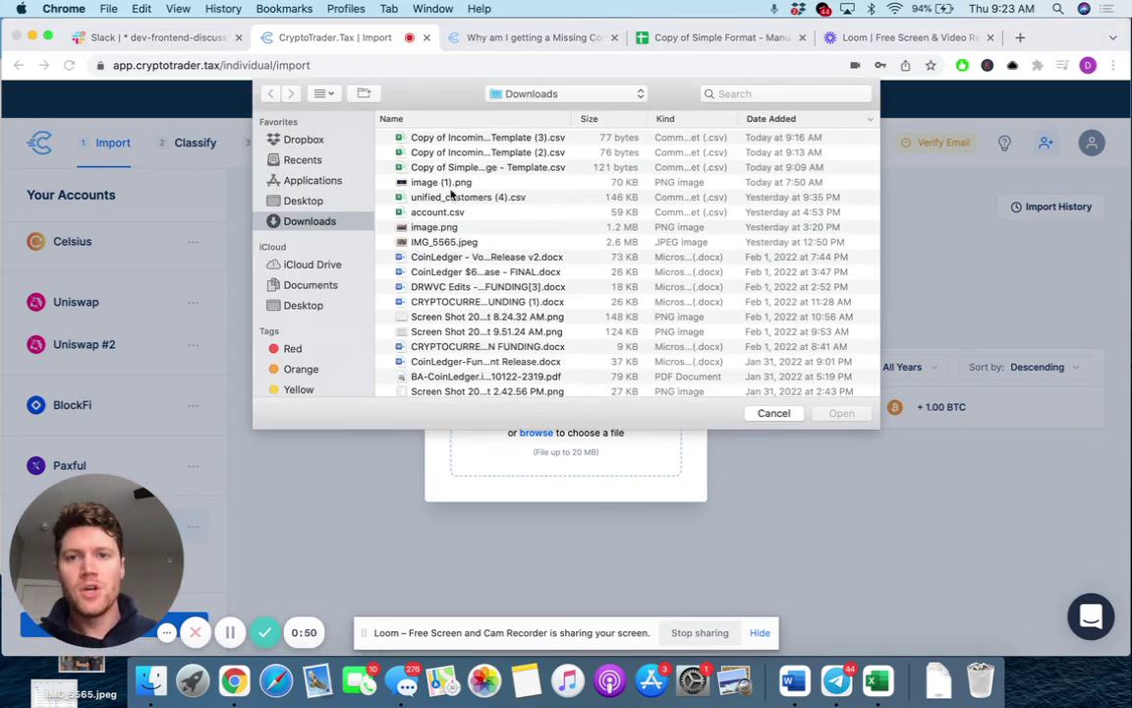
{"action": "left_click", "coordinate": [471, 168]}
{"action": "double_click", "coordinate": [473, 168]}
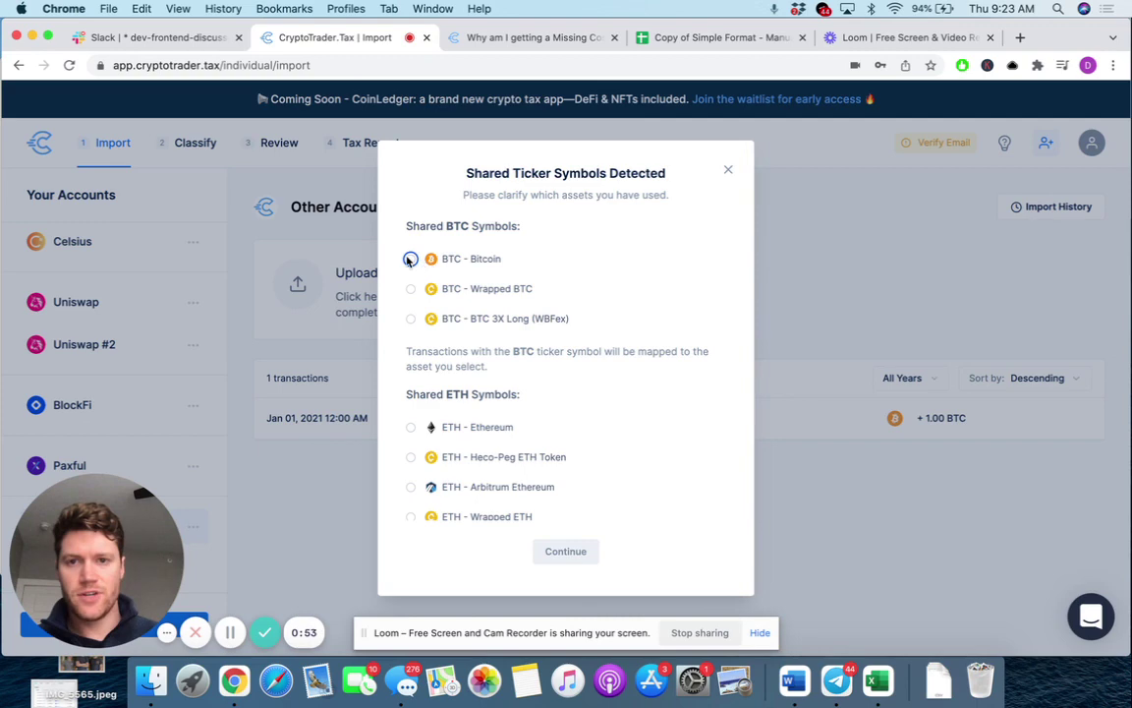
- Map the shared BTC symbol to Bitcoin and the ETH symbol to Ethereum, and complete the import
{"action": "left_click", "coordinate": [410, 259]}
{"action": "left_click", "coordinate": [410, 427]}
{"action": "left_click", "coordinate": [566, 551]}
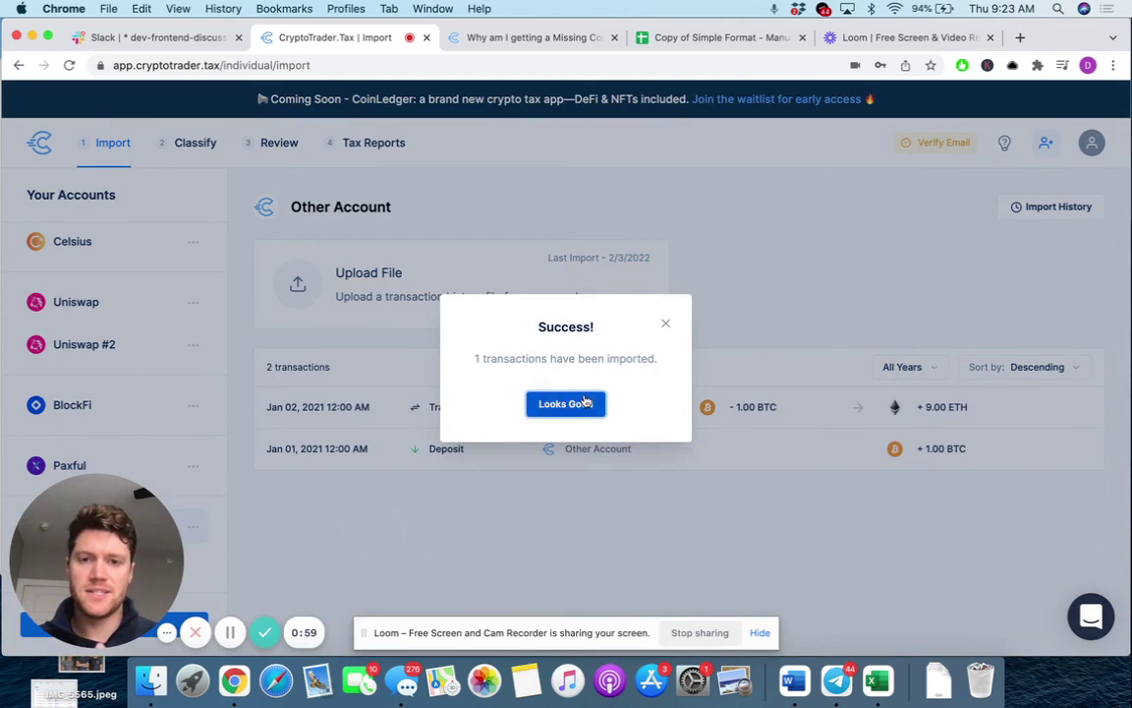
{"action": "left_click", "coordinate": [579, 403]}
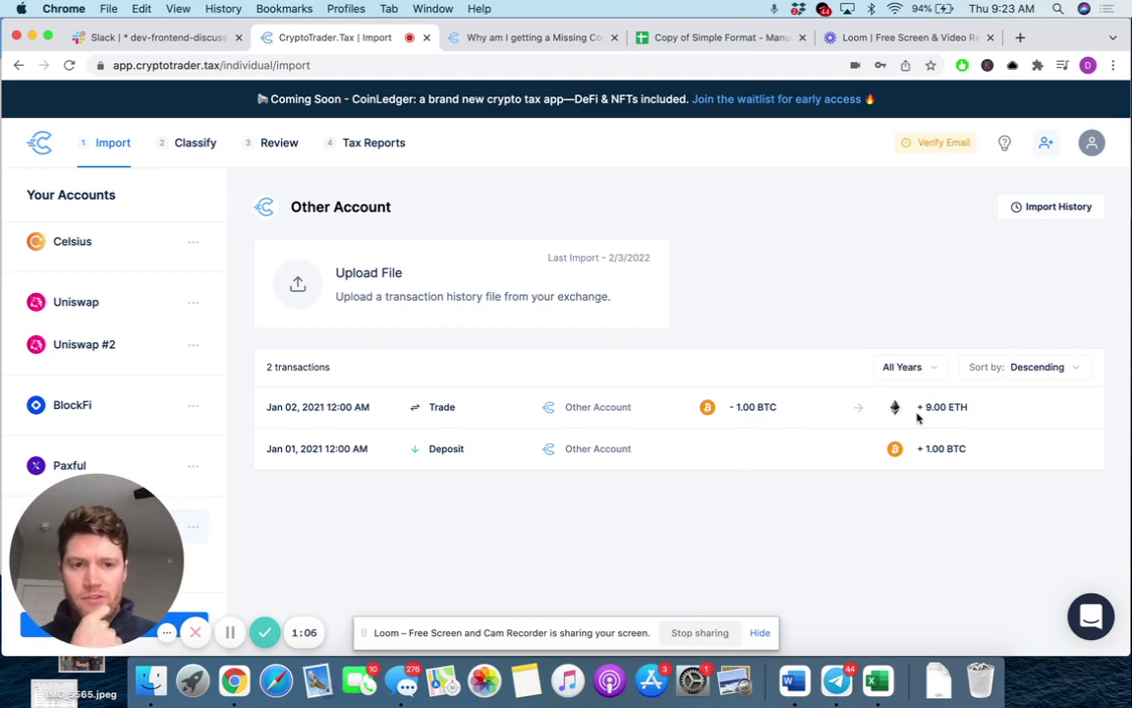
- Open the Missing Cost Basis details of the Jan 02, 2021 BTC-to-ETH trade among the transactions to review
{"action": "left_click", "coordinate": [281, 144]}
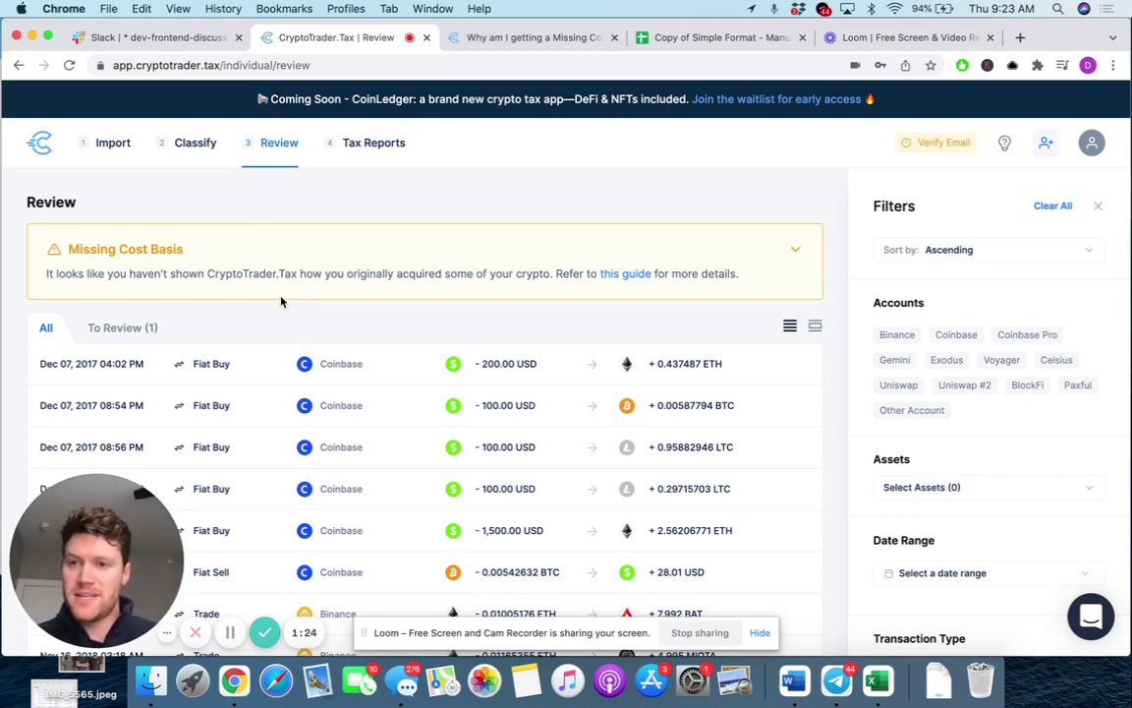
{"action": "left_click", "coordinate": [139, 333]}
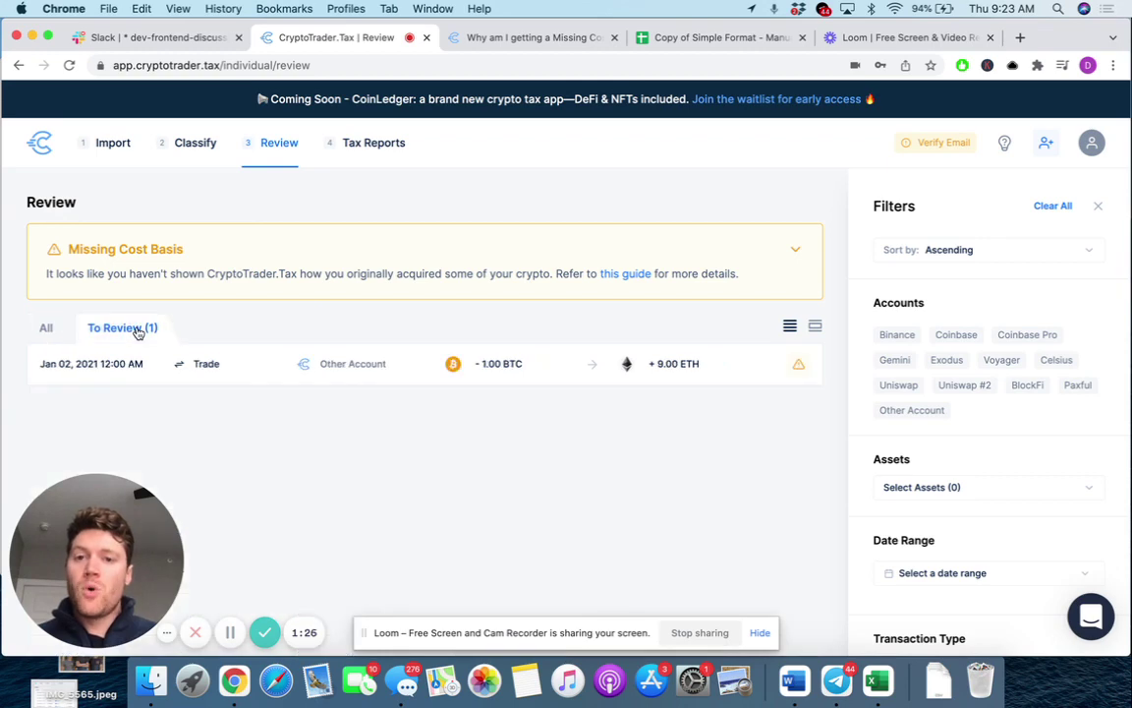
{"action": "mouse_move", "coordinate": [799, 367]}
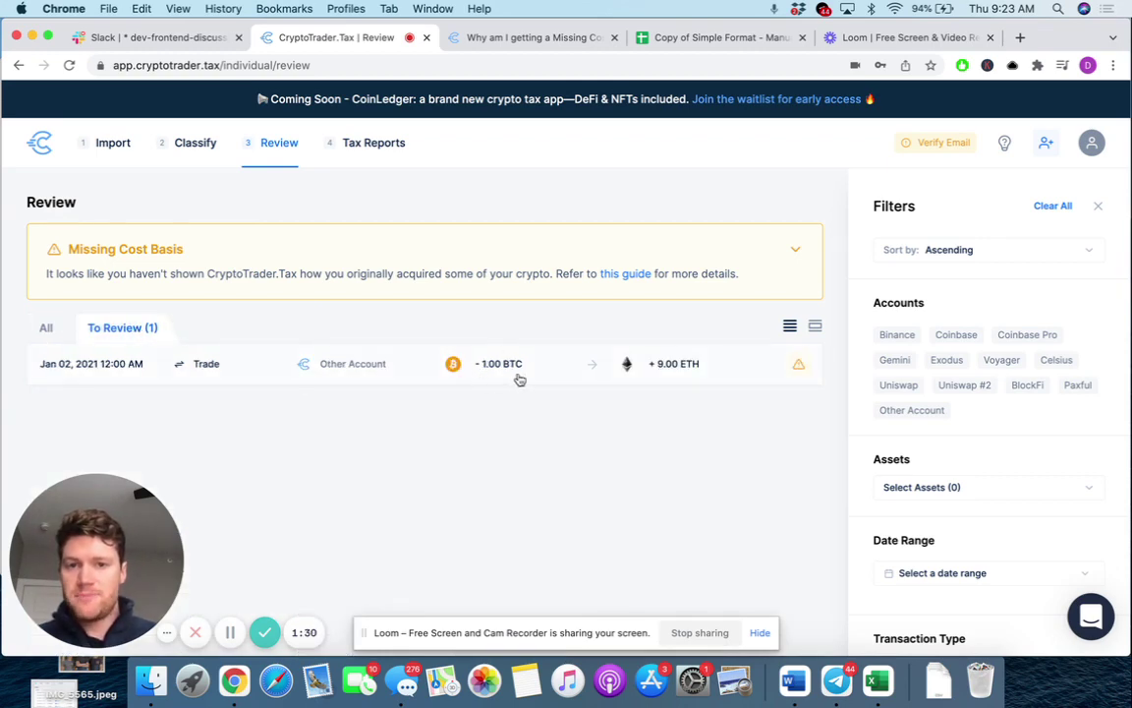
{"action": "left_click", "coordinate": [798, 365]}
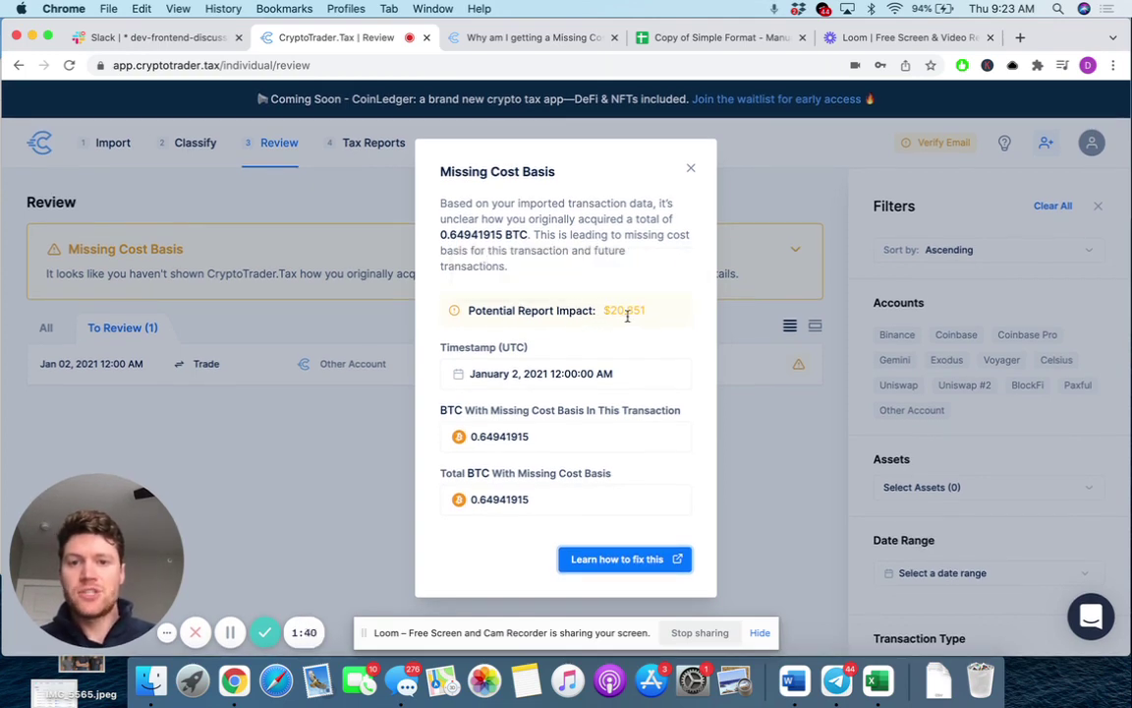
{"action": "mouse_move", "coordinate": [541, 307]}
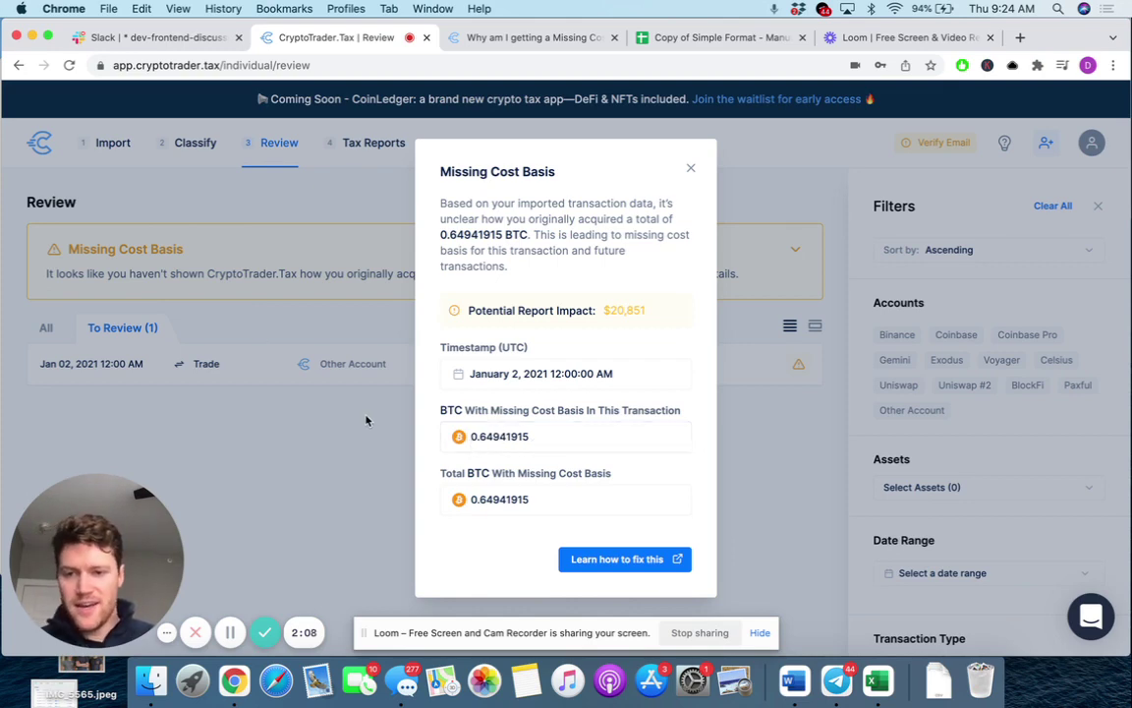
- Open the help guide on fixing missing cost basis warnings and read through its explanation and Coinbase/Gemini example
{"action": "left_click", "coordinate": [690, 171]}
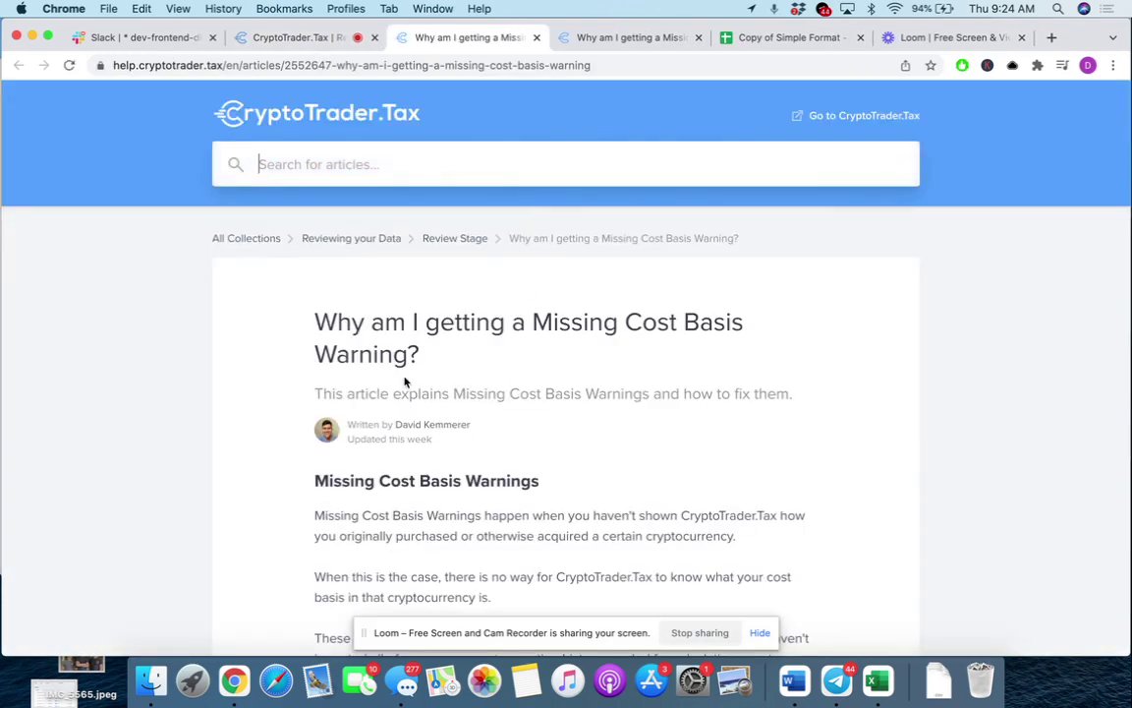
{"action": "scroll", "coordinate": [404, 381], "scroll_direction": "down", "scroll_amount": 7}
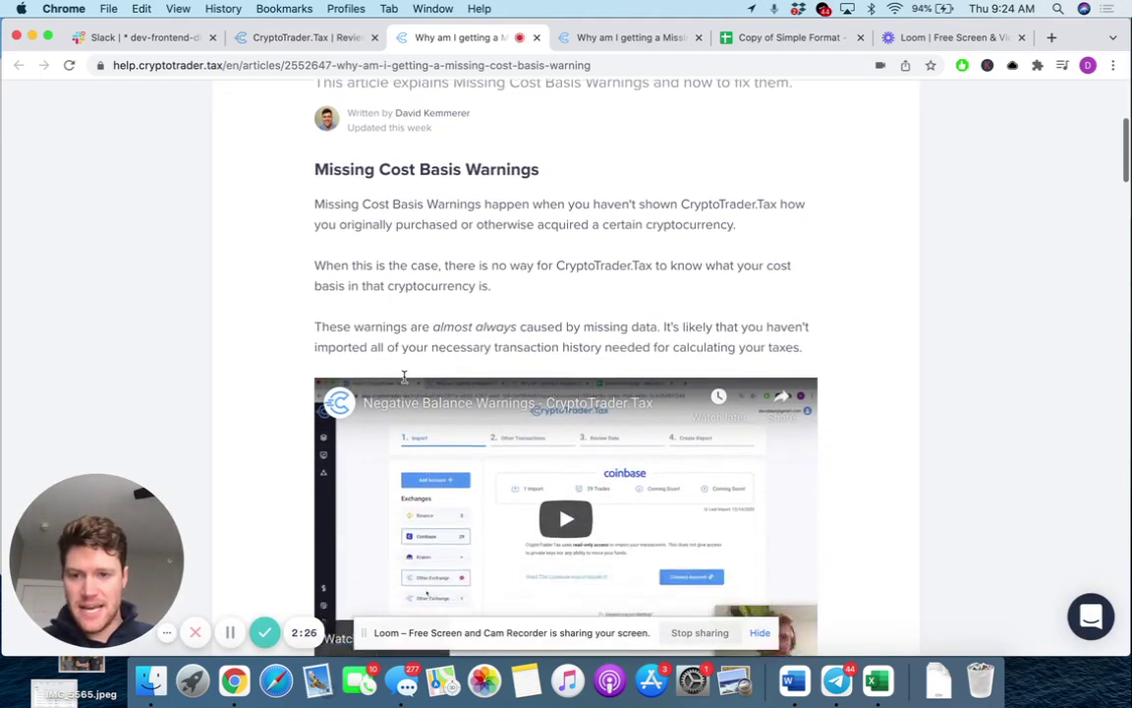
{"action": "scroll", "coordinate": [404, 377], "scroll_direction": "down", "scroll_amount": 8}
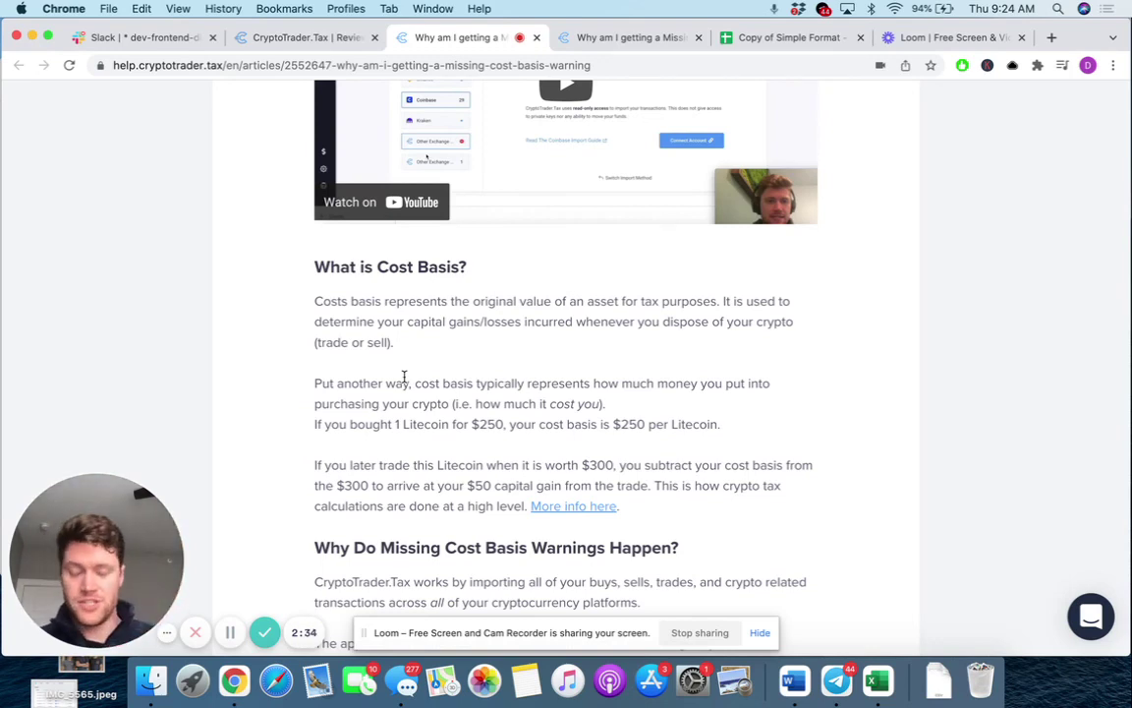
{"action": "scroll", "coordinate": [404, 377], "scroll_direction": "down", "scroll_amount": 8}
{"action": "scroll", "coordinate": [404, 377], "scroll_direction": "down", "scroll_amount": 5}
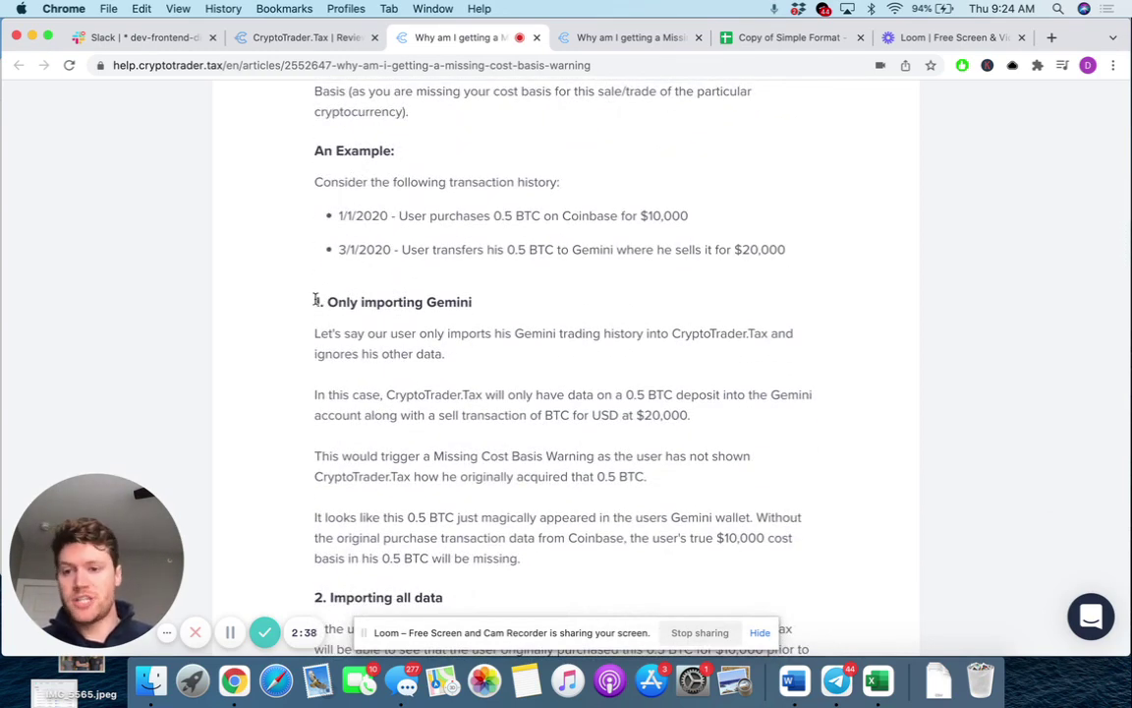
{"action": "scroll", "coordinate": [371, 350], "scroll_direction": "down", "scroll_amount": 4}
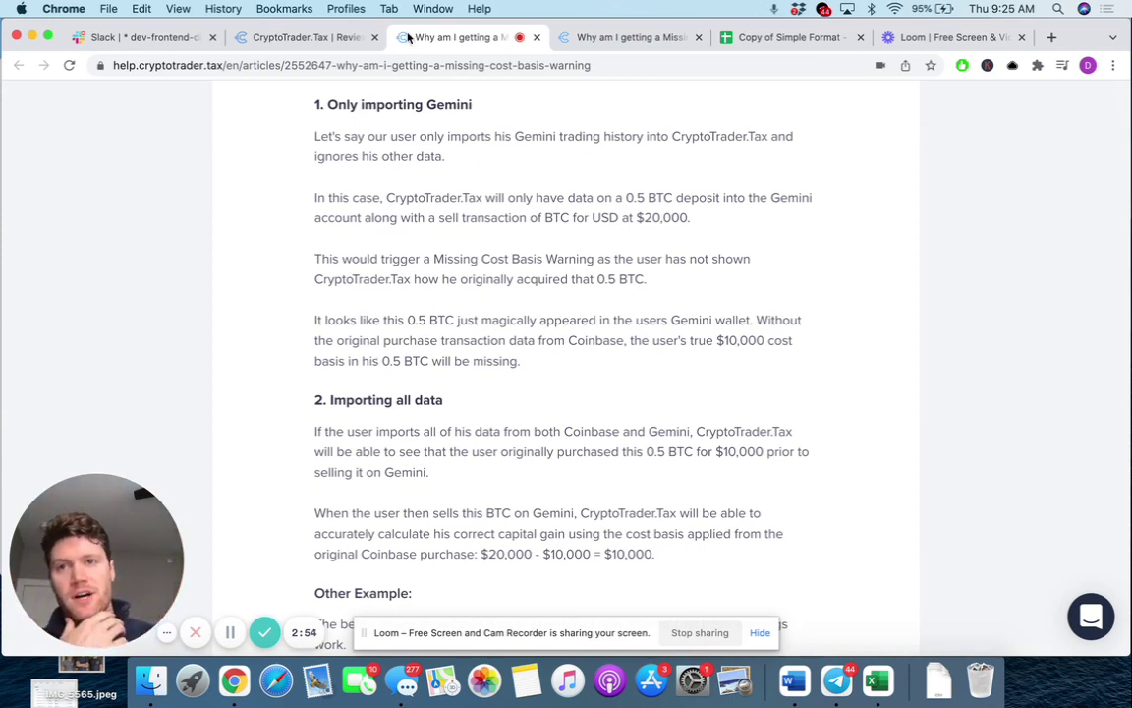
- Return to CryptoTrader.Tax, close the warning details and examine the Jan 01, 2021 BTC deposit in Other Account's imported transactions
{"action": "left_click", "coordinate": [305, 38]}
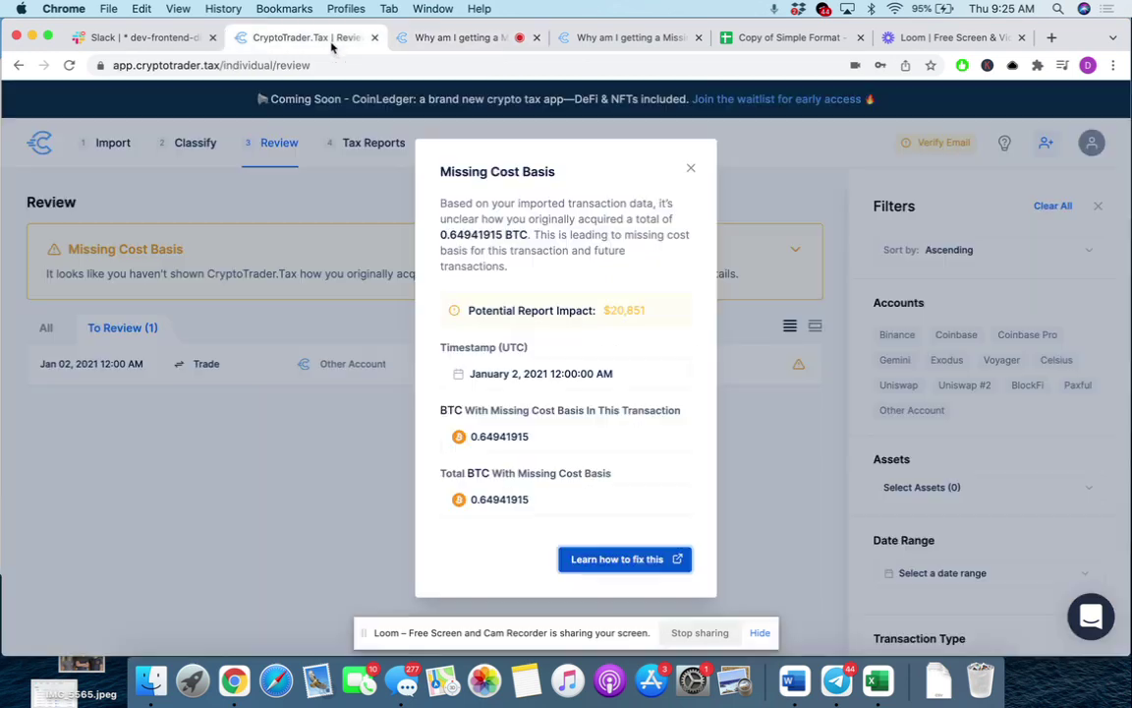
{"action": "left_click", "coordinate": [689, 170]}
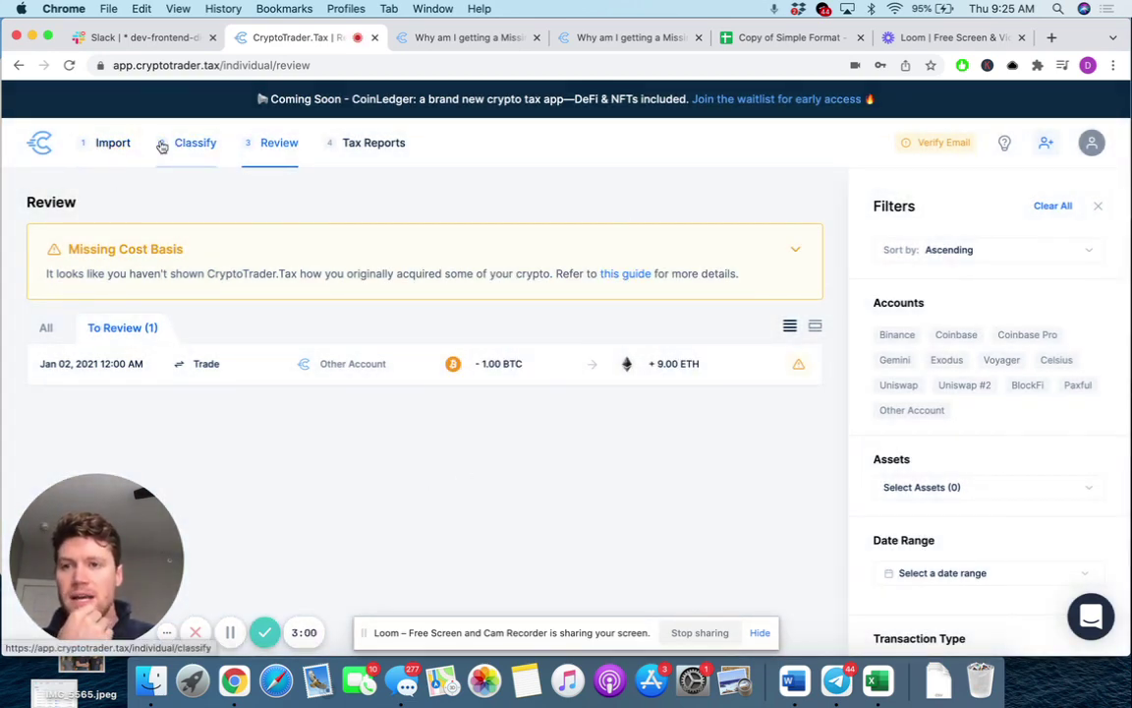
{"action": "left_click", "coordinate": [110, 146]}
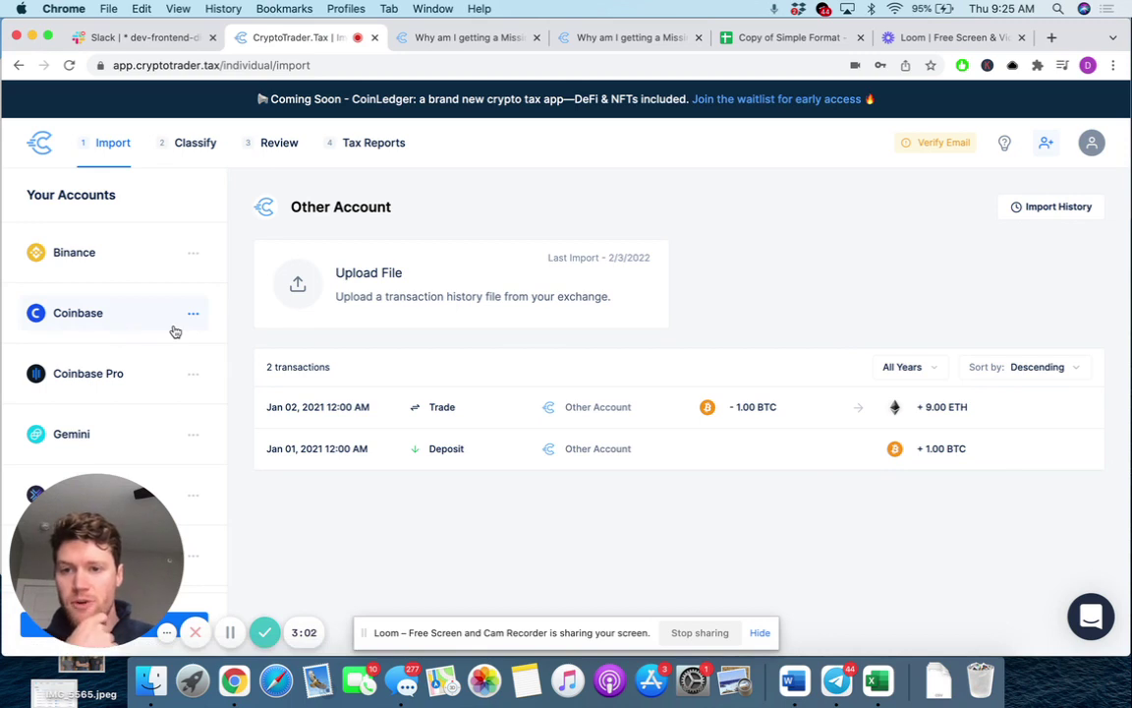
{"action": "scroll", "coordinate": [174, 332], "scroll_direction": "down", "scroll_amount": 8}
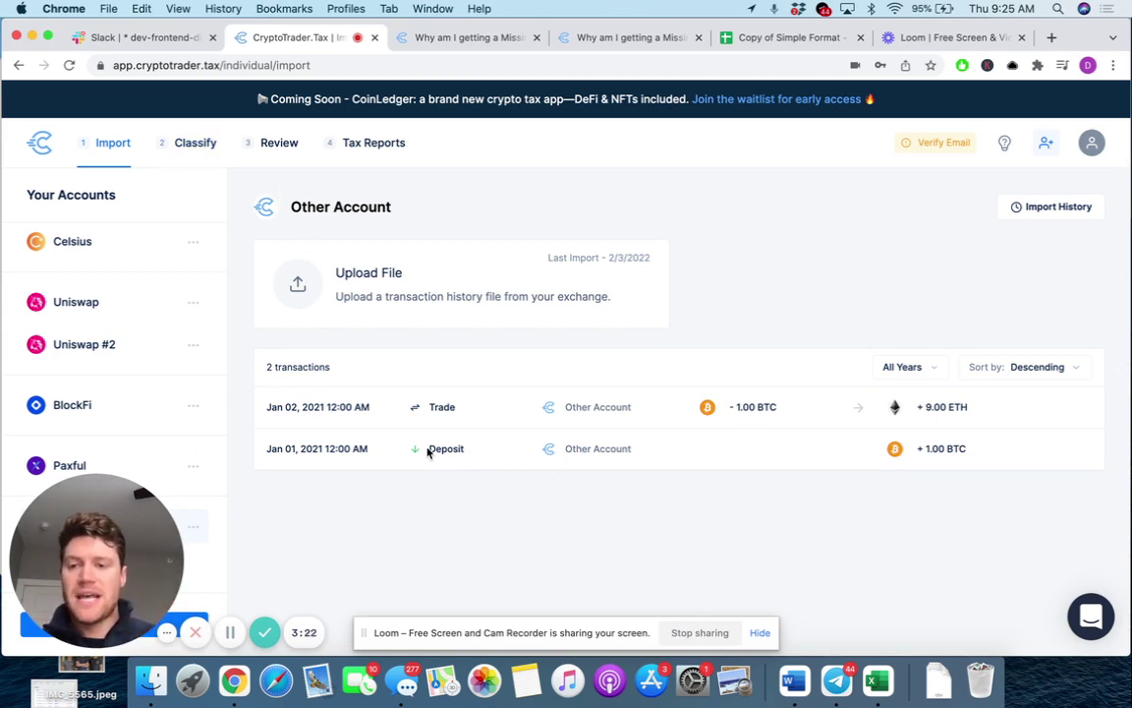
{"action": "left_click_drag", "start_coordinate": [428, 451], "coordinate": [466, 451]}
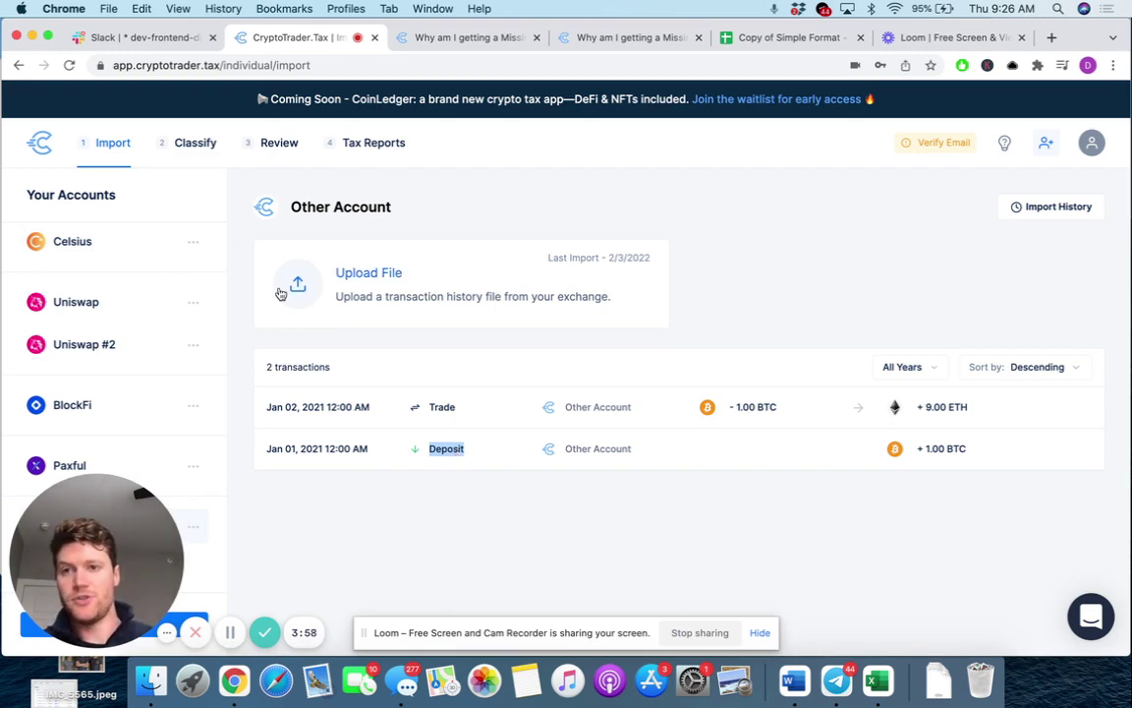
- Classify Other Account's Jan 01, 2021 deposit of 1.00 BTC as Income and save the classification
{"action": "left_click", "coordinate": [195, 145]}
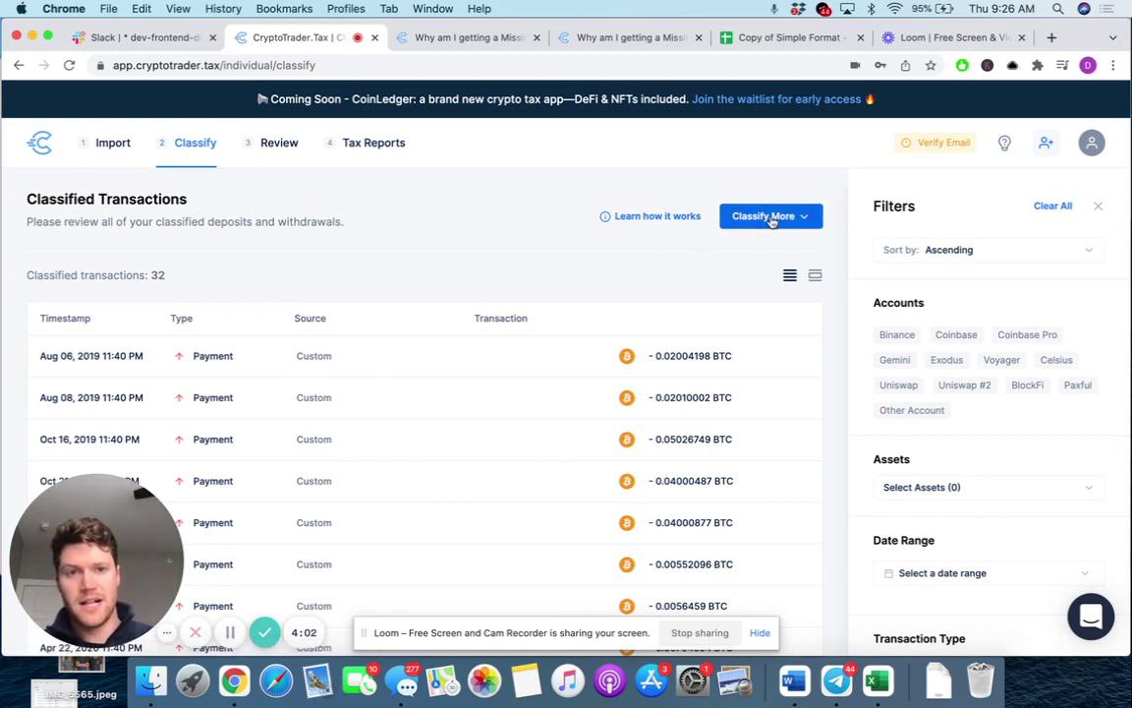
{"action": "left_click", "coordinate": [764, 216]}
{"action": "scroll", "coordinate": [738, 341], "scroll_direction": "down", "scroll_amount": 5}
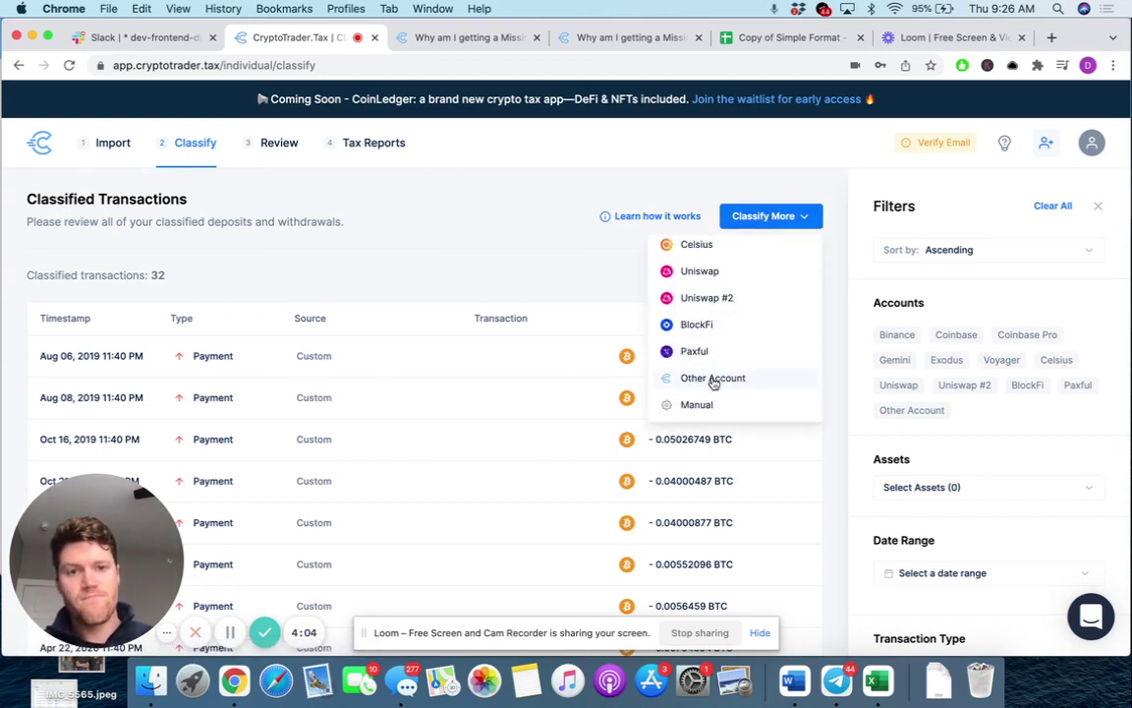
{"action": "left_click", "coordinate": [712, 383]}
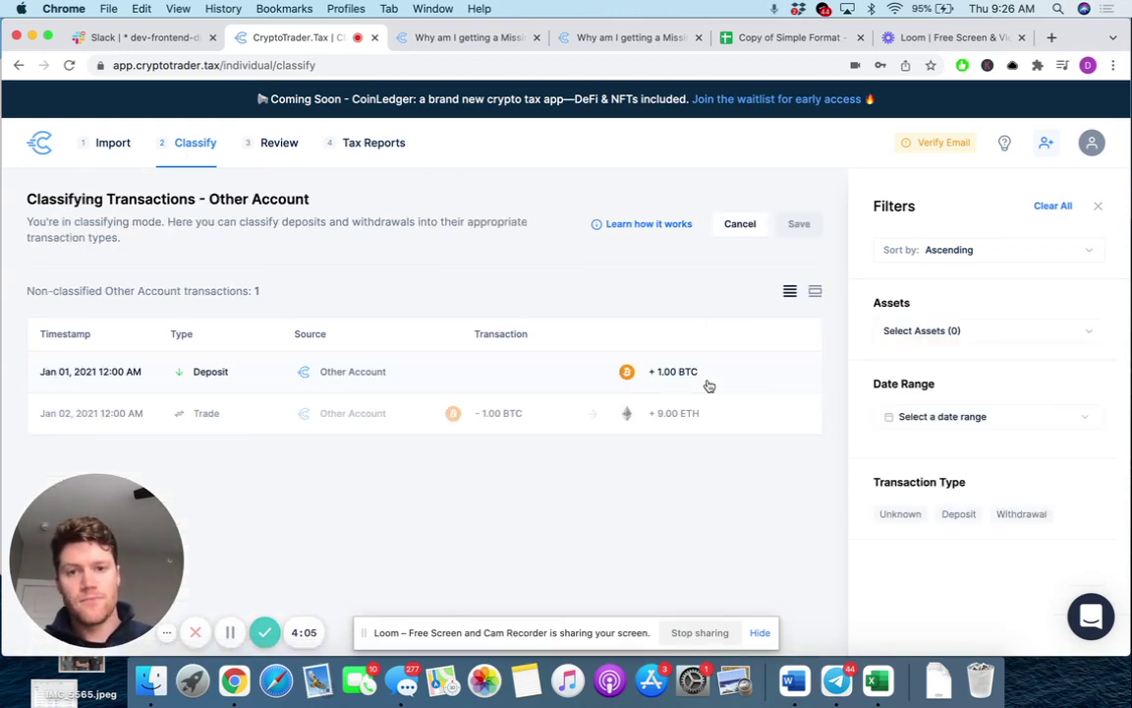
{"action": "left_click", "coordinate": [363, 376]}
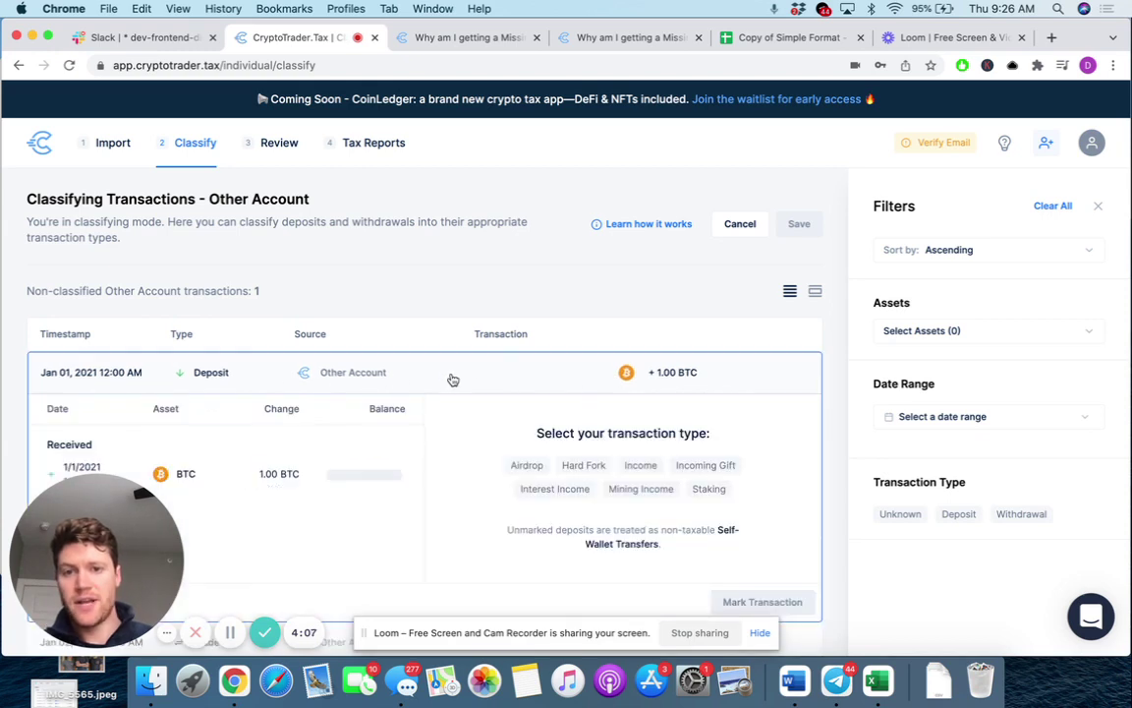
{"action": "left_click", "coordinate": [634, 468]}
{"action": "scroll", "coordinate": [634, 468], "scroll_direction": "down", "scroll_amount": 2}
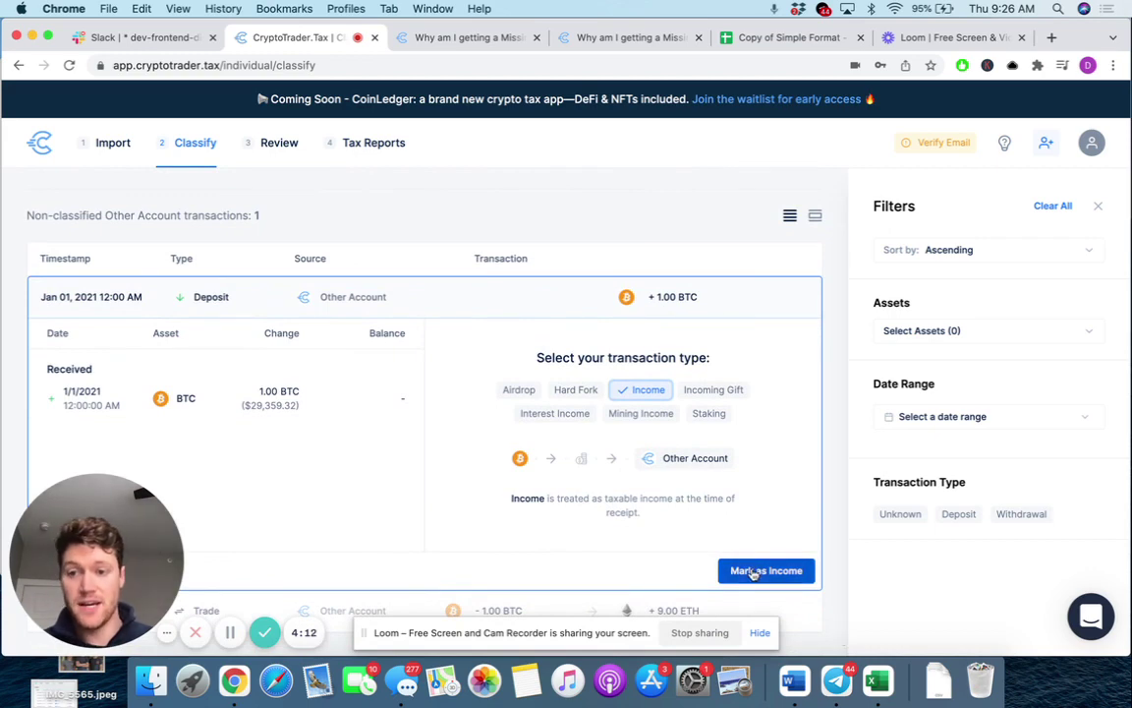
{"action": "left_click", "coordinate": [754, 571]}
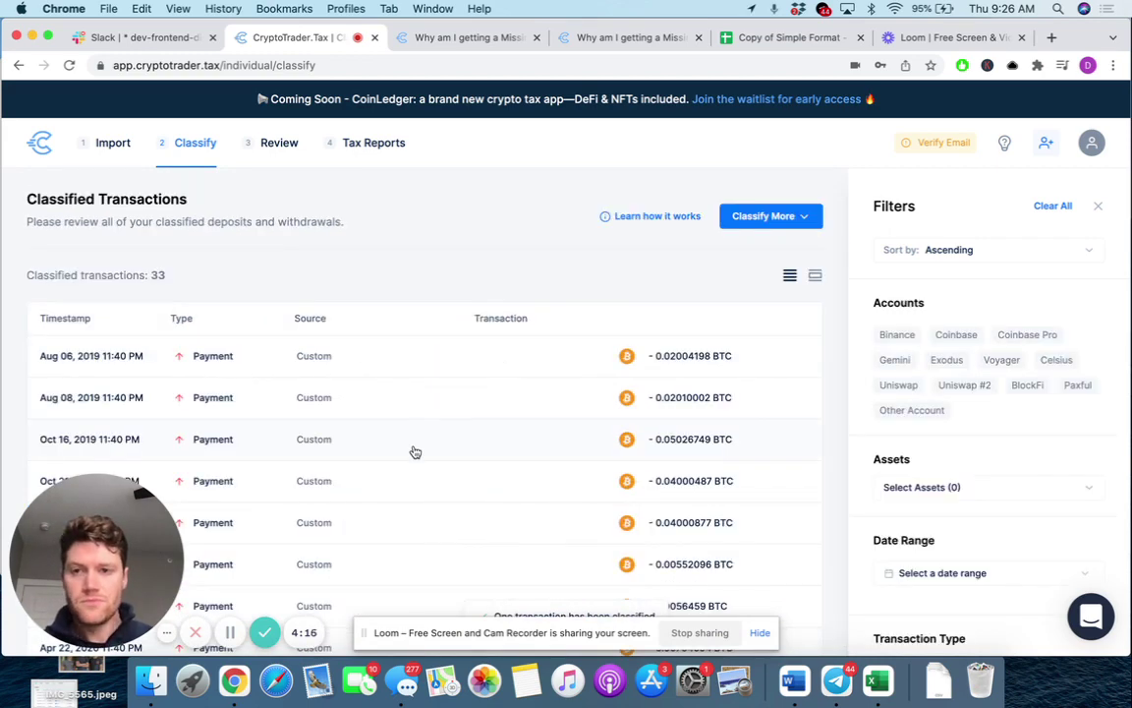
- Check Other Account for remaining unclassified transactions and look over the Review page for missing cost basis warnings
{"action": "left_click", "coordinate": [756, 216]}
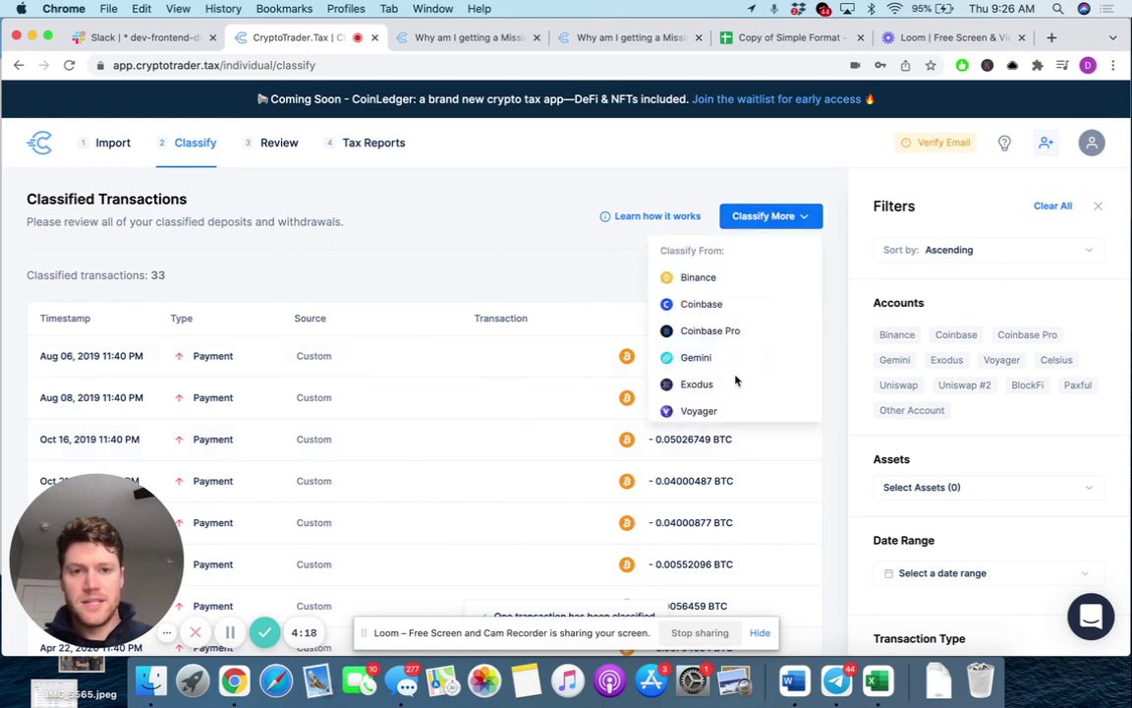
{"action": "scroll", "coordinate": [733, 386], "scroll_direction": "down", "scroll_amount": 3}
{"action": "left_click", "coordinate": [688, 376]}
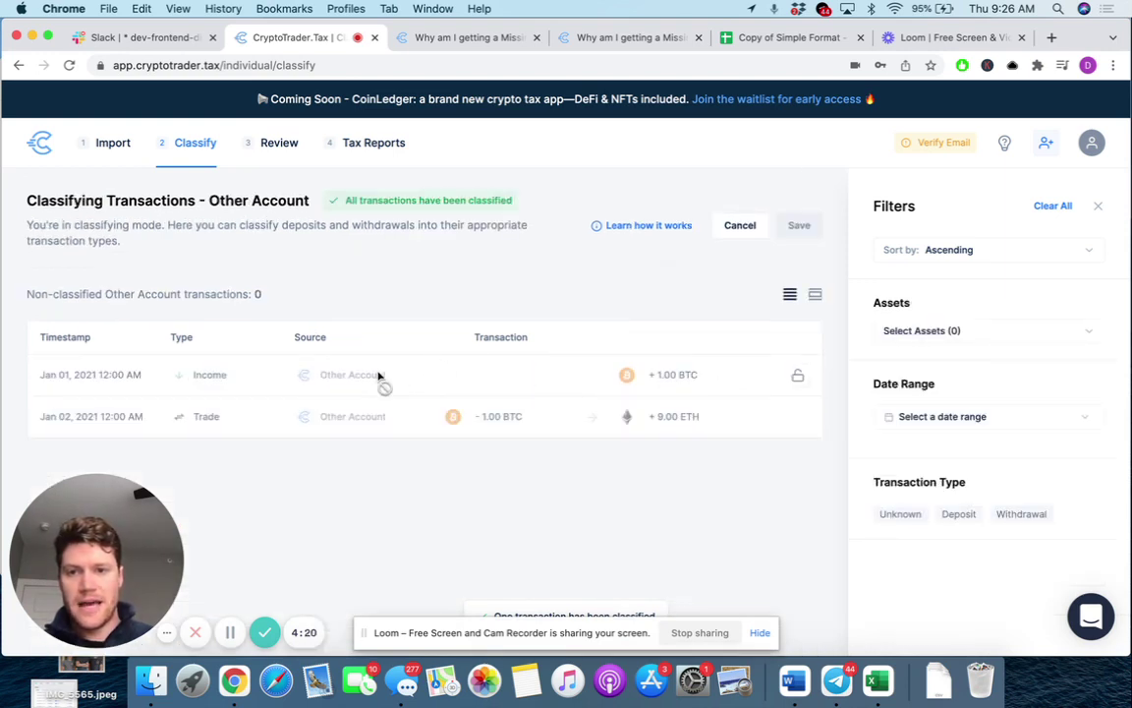
{"action": "left_click", "coordinate": [279, 144]}
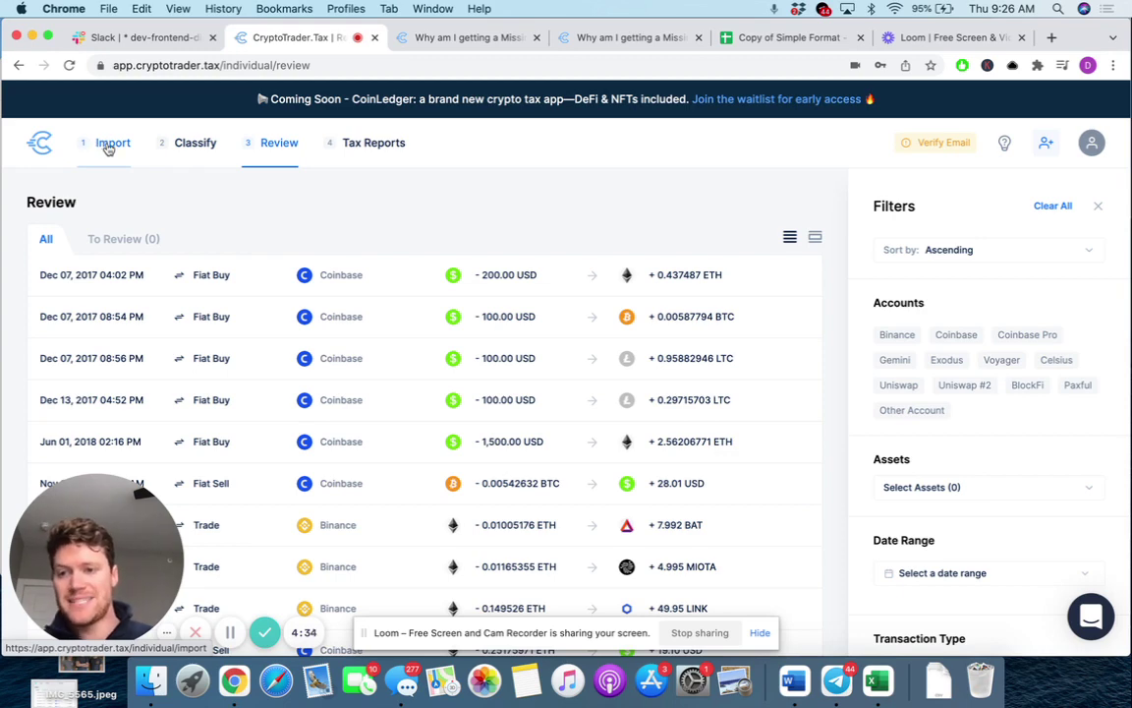
- Delete the "Copy of Incoming - Template (2).csv" import from Other Account's import history and close the history
{"action": "left_click", "coordinate": [112, 145]}
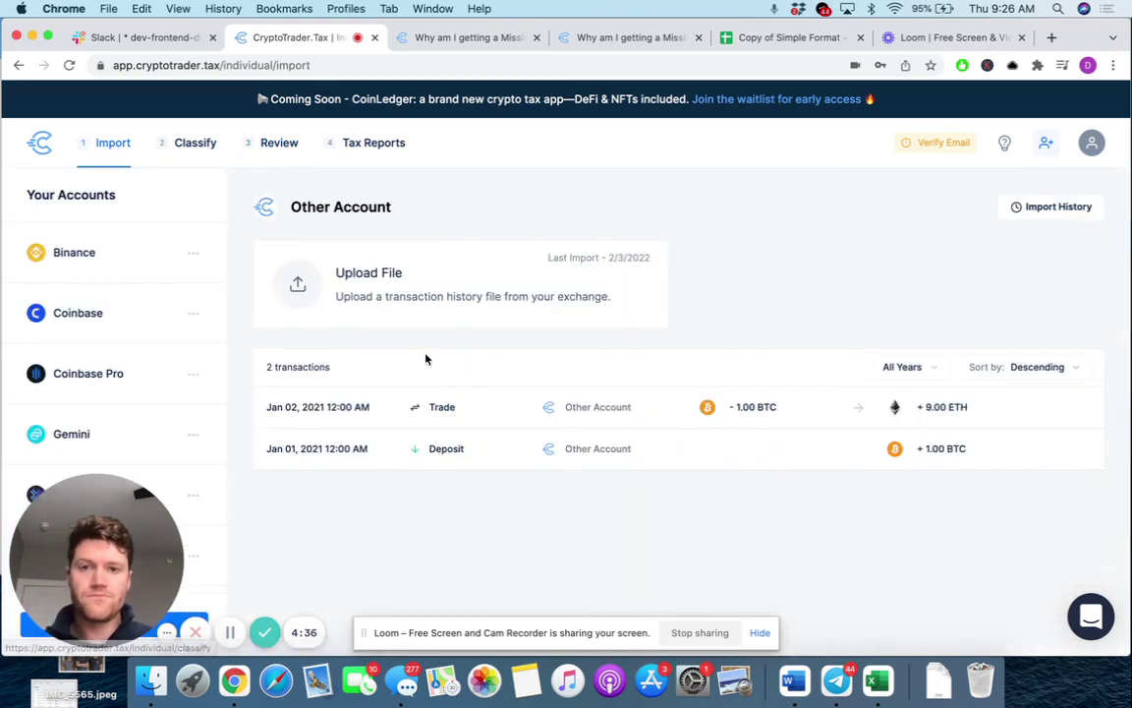
{"action": "left_click", "coordinate": [1034, 215]}
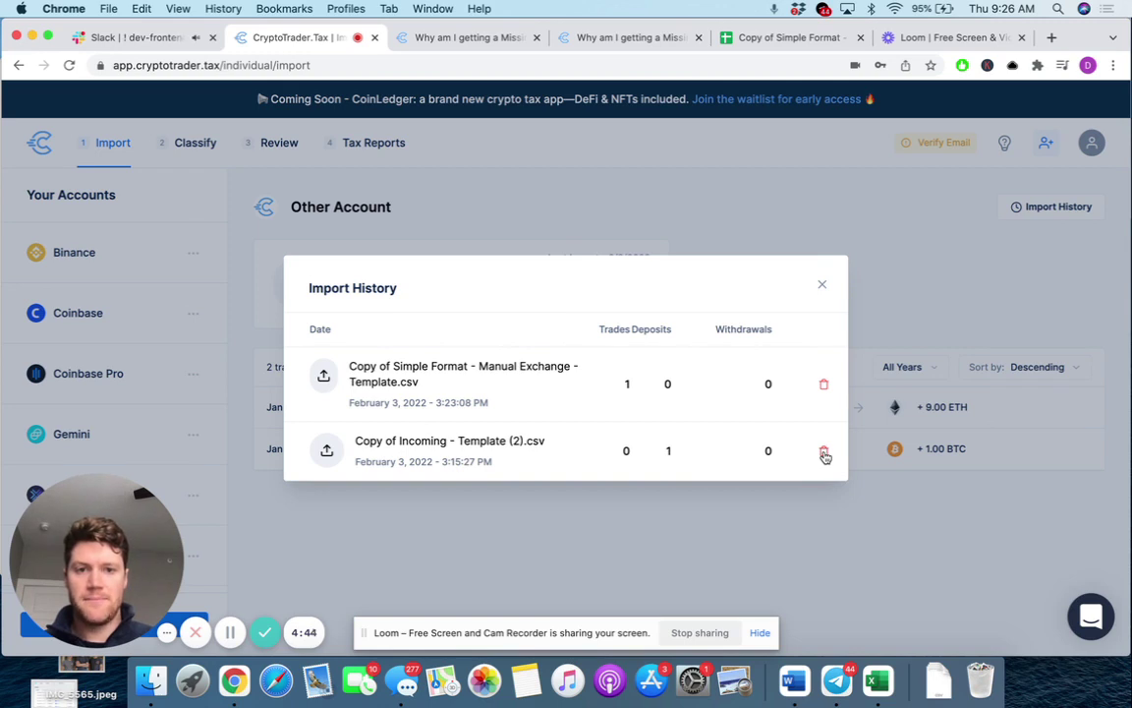
{"action": "left_click", "coordinate": [824, 453]}
{"action": "left_click", "coordinate": [736, 456]}
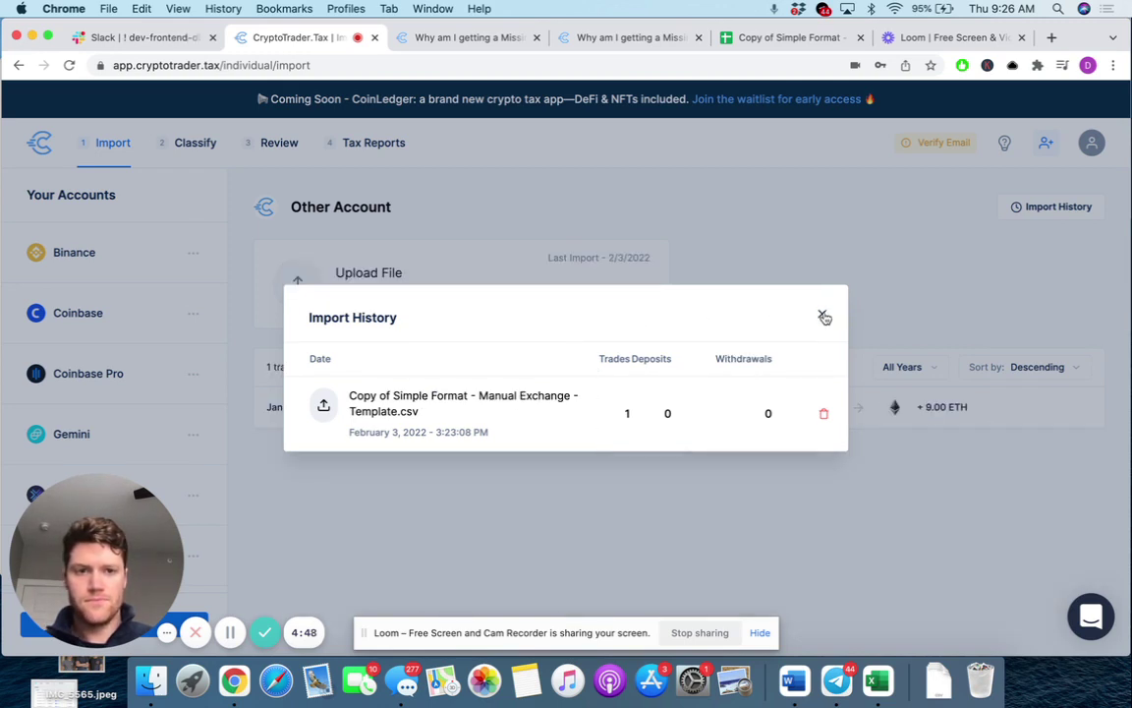
{"action": "left_click", "coordinate": [822, 314]}
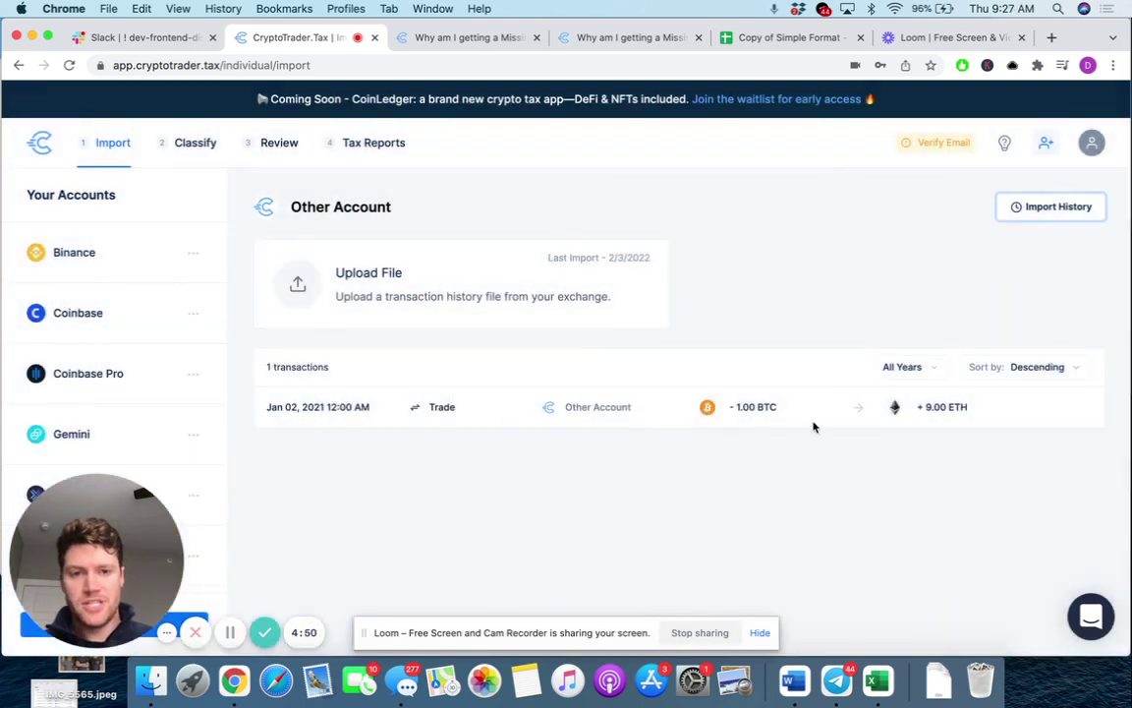
- Examine the 1.00 BTC disposed of in Other Account's Jan 02, 2021 trade and check it among the transactions to review
{"action": "left_click_drag", "start_coordinate": [731, 411], "coordinate": [778, 411]}
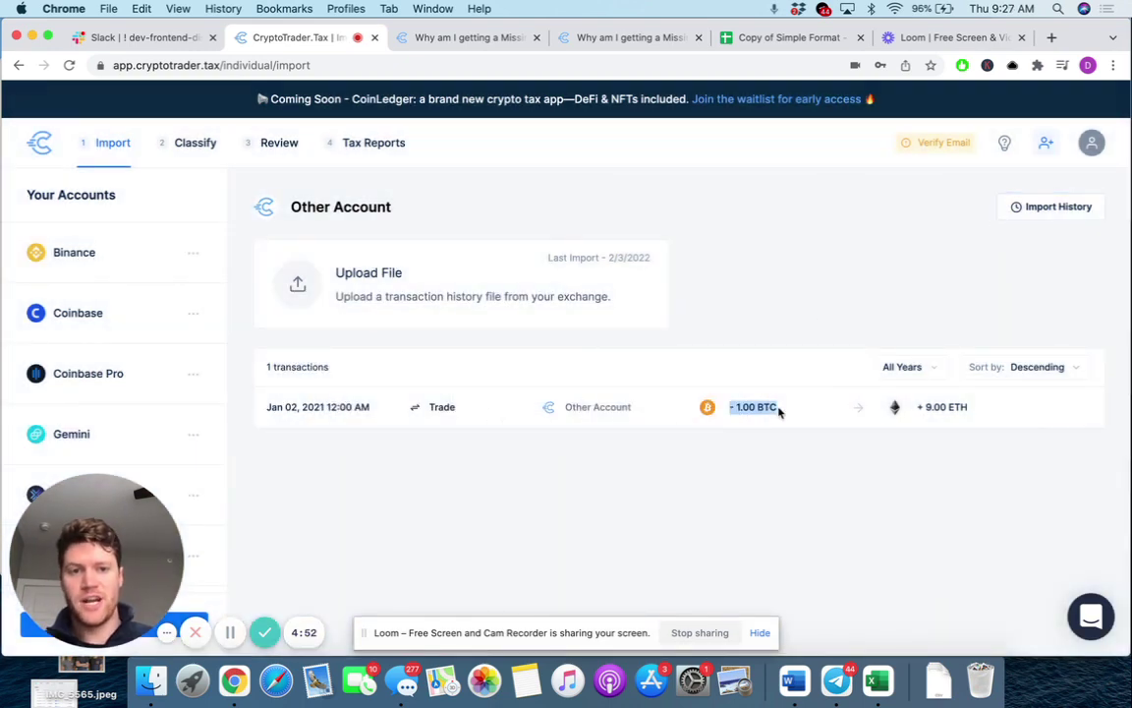
{"action": "left_click", "coordinate": [272, 161]}
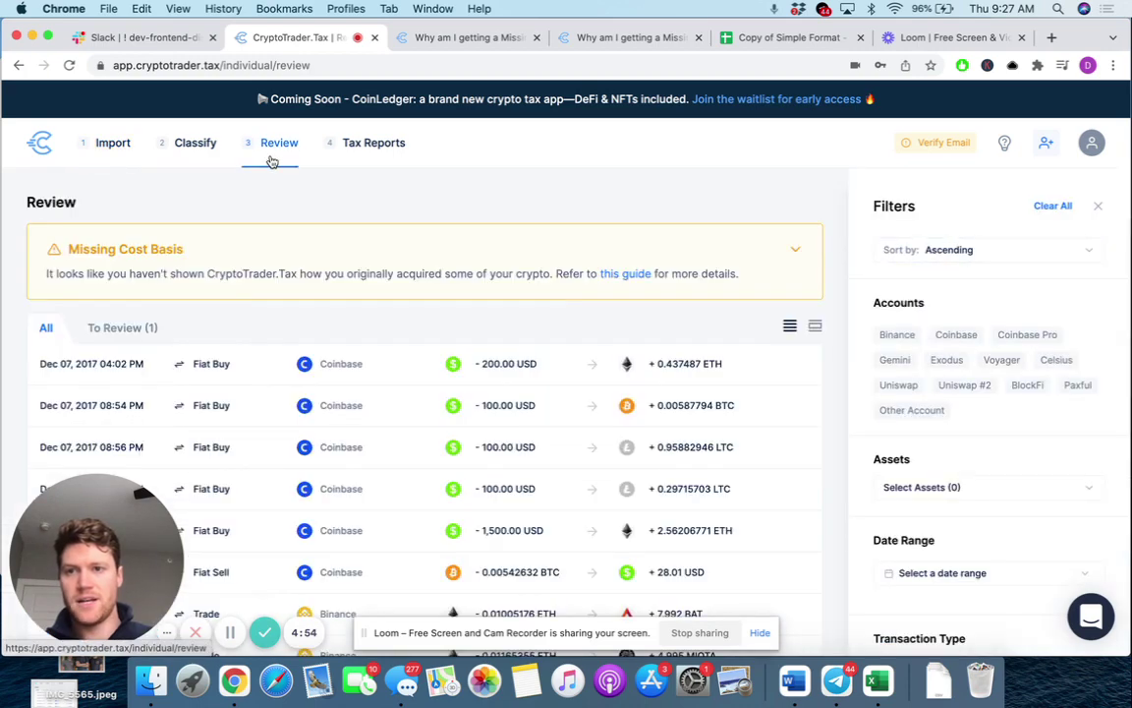
{"action": "left_click", "coordinate": [115, 328]}
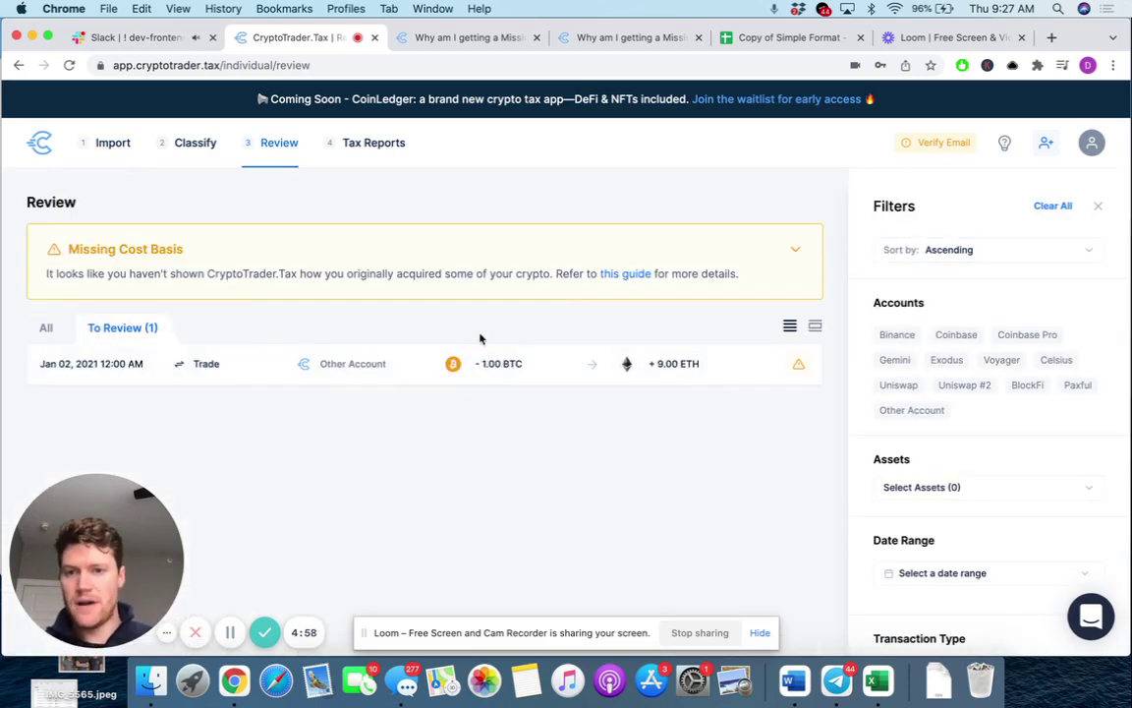
{"action": "left_click", "coordinate": [106, 147]}
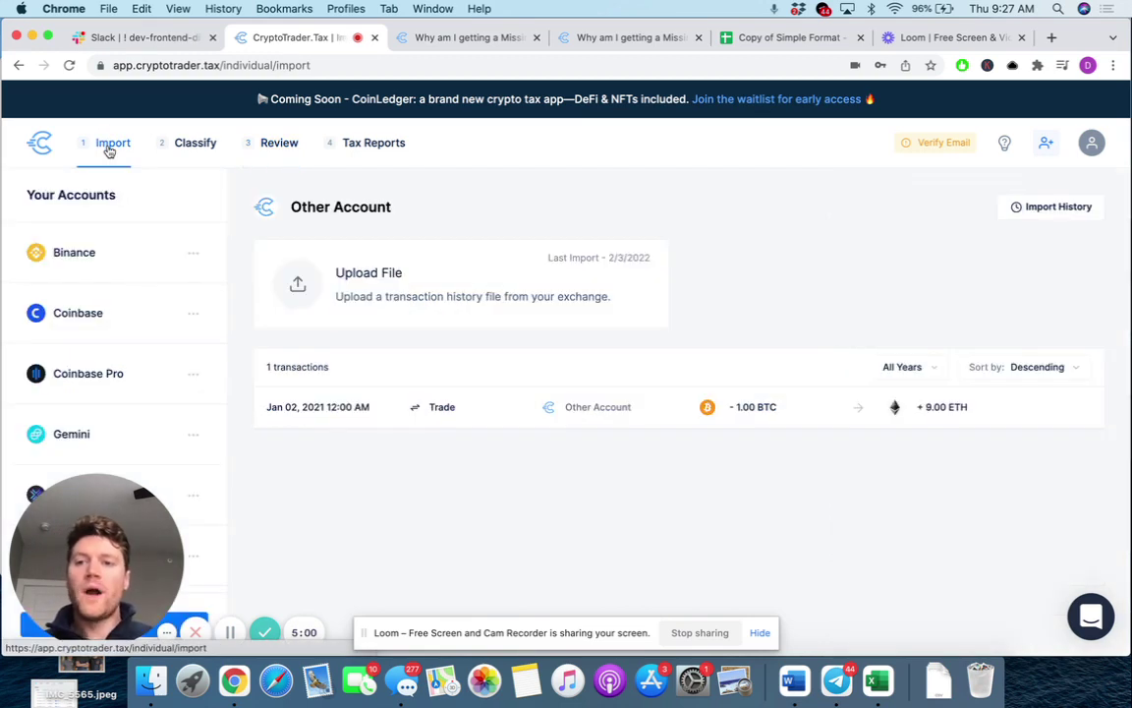
{"action": "scroll", "coordinate": [126, 352], "scroll_direction": "down", "scroll_amount": 5}
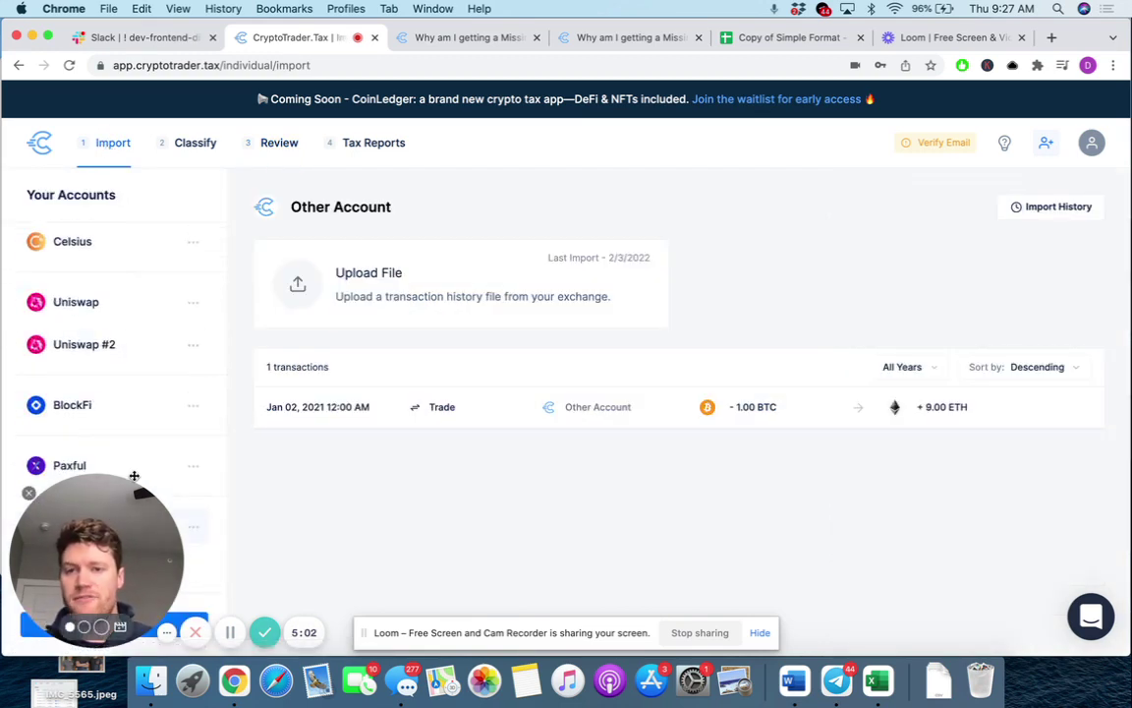
- In the Copy of Simple Format - Manual Exchange sheet, set row 2's timestamp to 01/01/2021 00:00:00 and enter a custom exchange name
{"action": "left_click", "coordinate": [764, 40]}
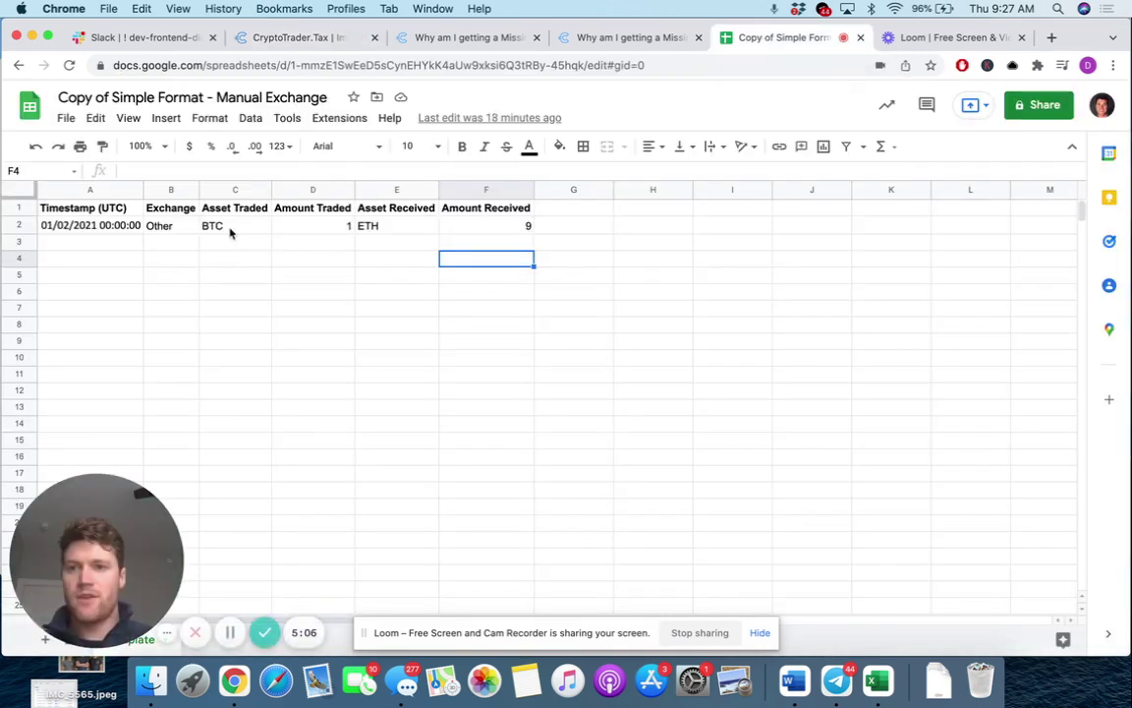
{"action": "left_click", "coordinate": [66, 226]}
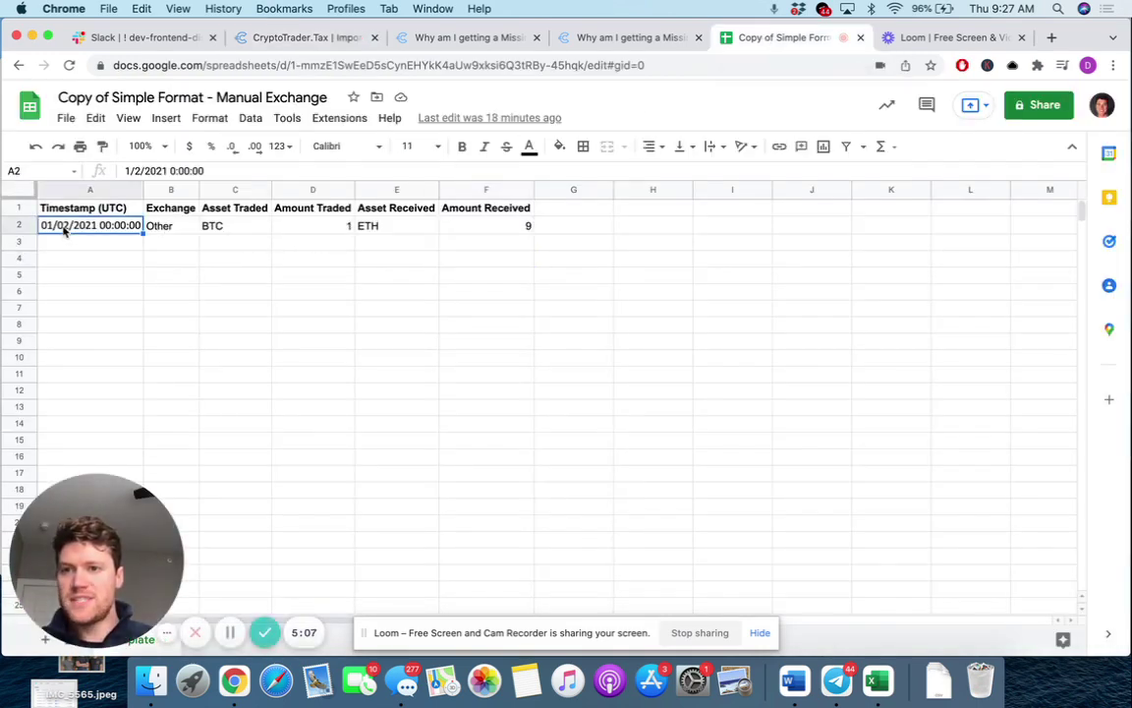
{"action": "left_click", "coordinate": [137, 170]}
{"action": "key", "text": "BackSpace"}
{"action": "left_click", "coordinate": [183, 231]}
{"action": "type", "text": "David's Exchange"}
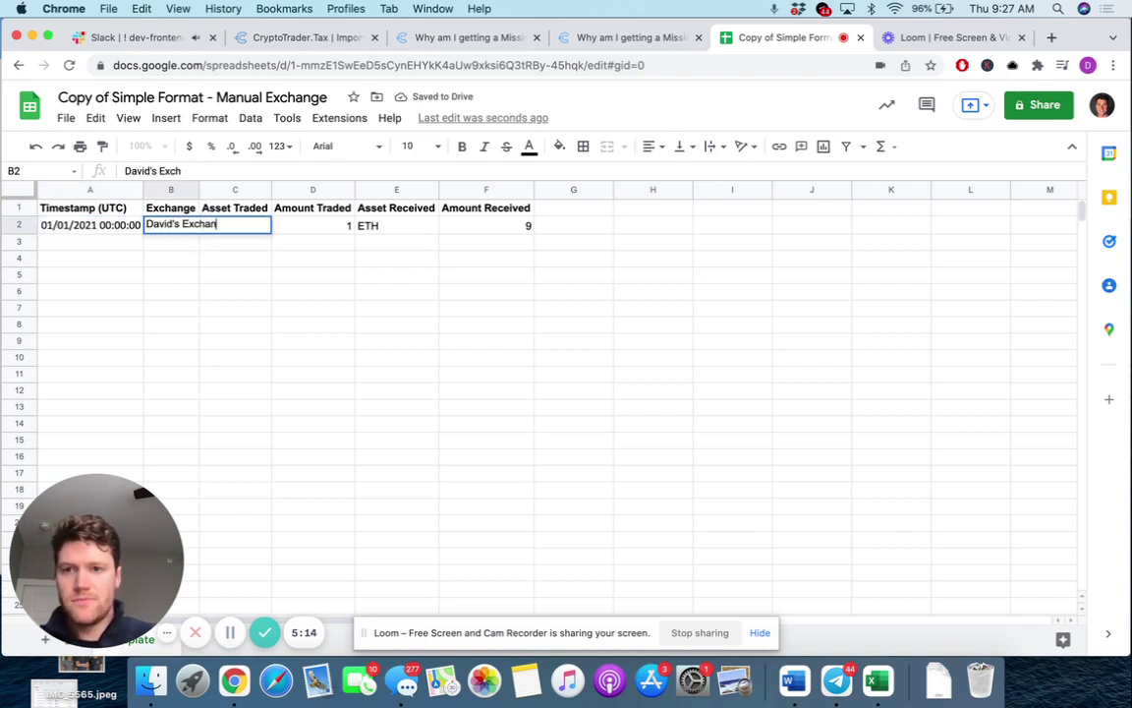
{"action": "left_click", "coordinate": [281, 276]}
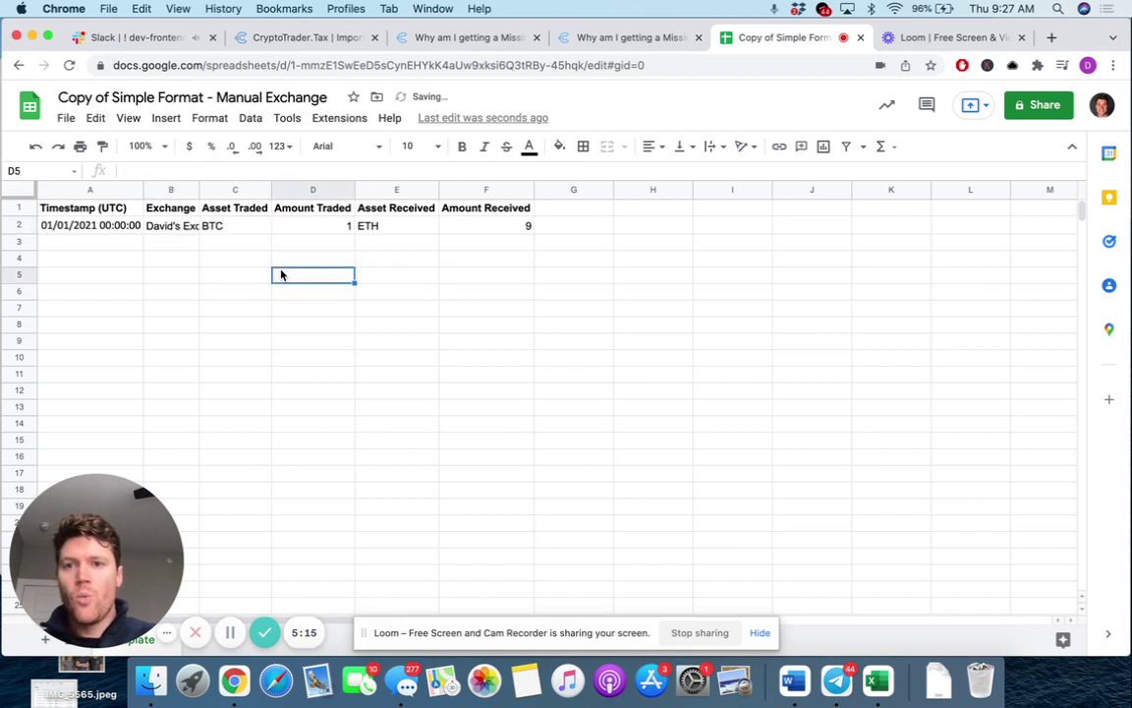
- Set row 2's asset traded to USD, amount traded to 30,000, asset received to BTC and amount received to 1
{"action": "left_click", "coordinate": [246, 227]}
{"action": "type", "text": "USD"}
{"action": "left_click", "coordinate": [329, 228]}
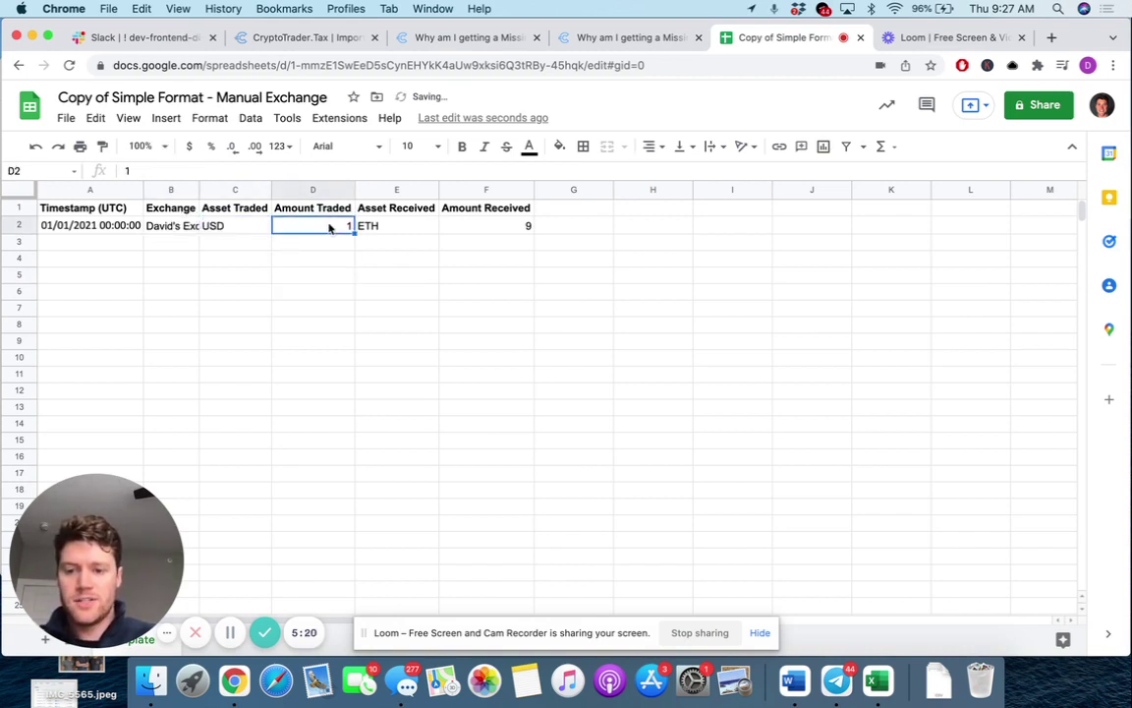
{"action": "type", "text": "30,000"}
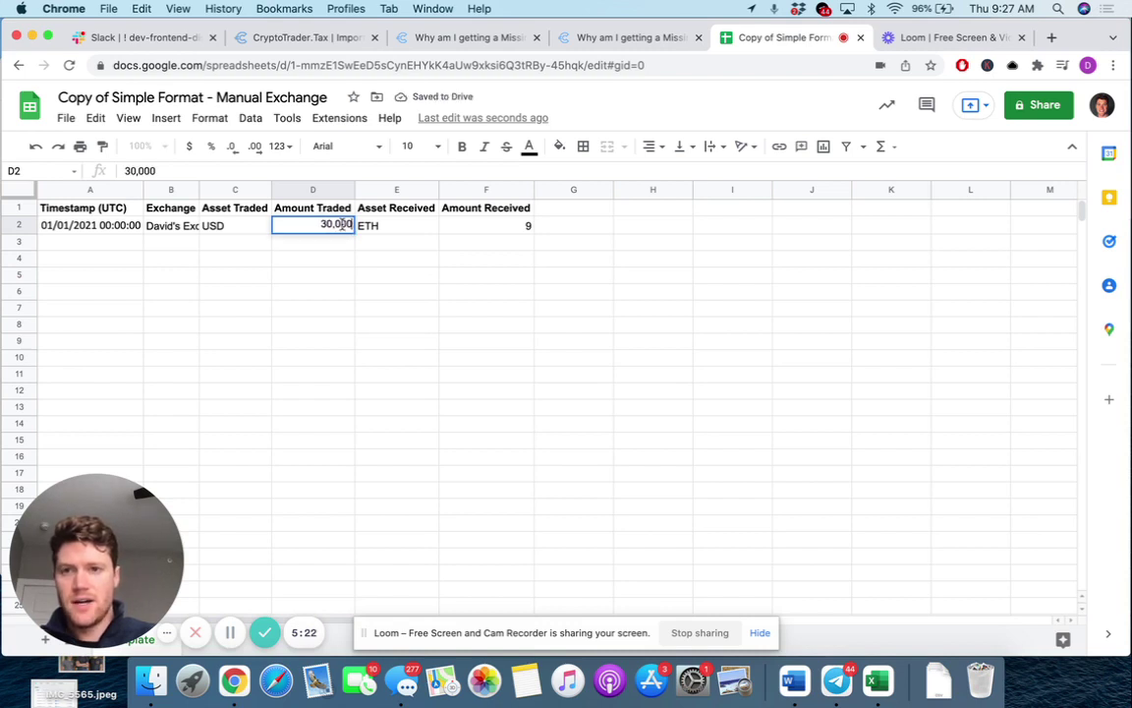
{"action": "left_click", "coordinate": [402, 225]}
{"action": "type", "text": "BTC"}
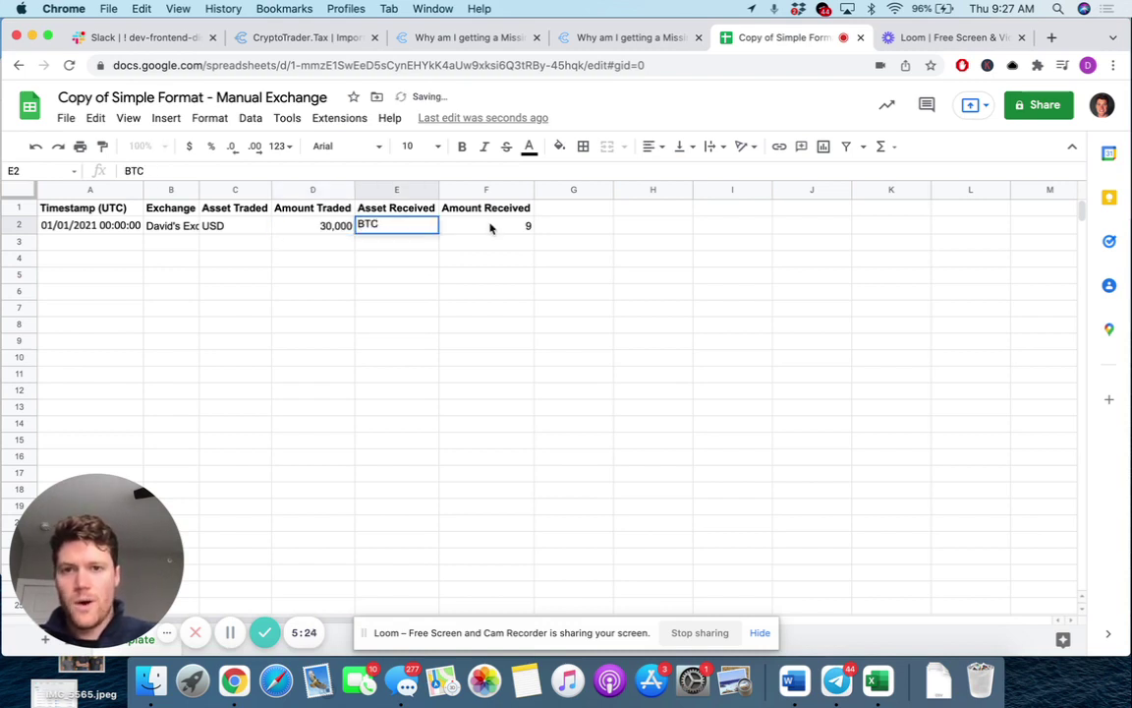
{"action": "left_click", "coordinate": [490, 228]}
{"action": "type", "text": "1"}
{"action": "key", "text": "Return"}
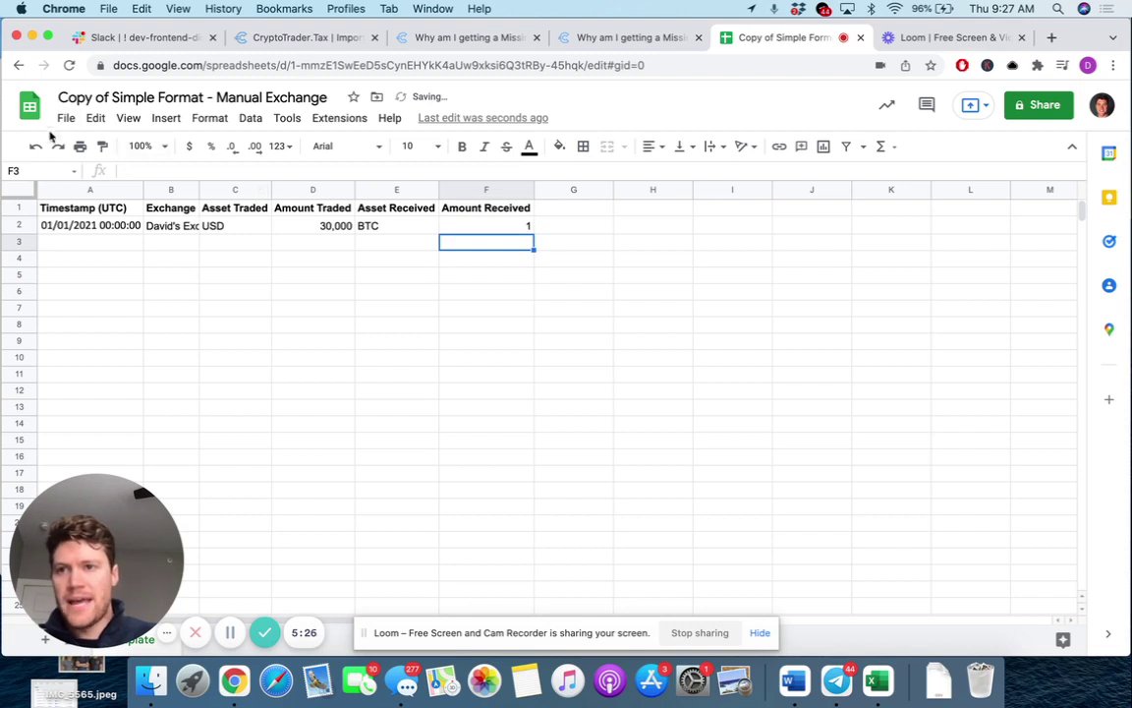
- Download the manual exchange sheet as a comma-separated values (.csv) file
{"action": "left_click", "coordinate": [65, 117]}
{"action": "mouse_move", "coordinate": [108, 313]}
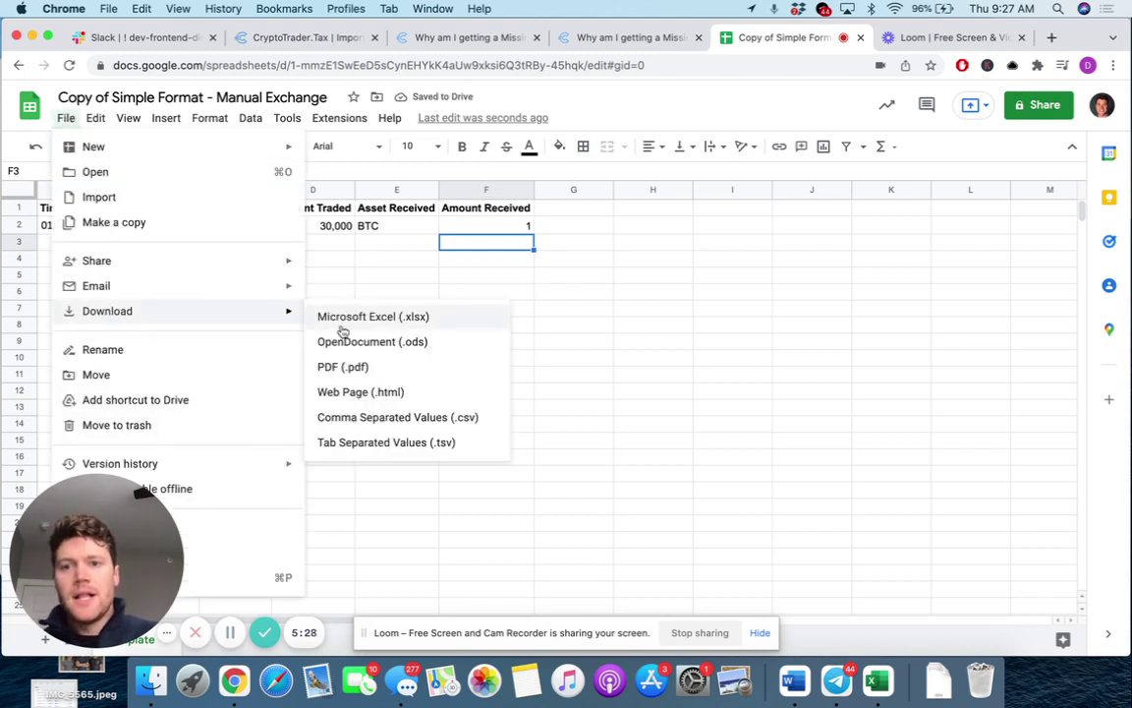
{"action": "left_click", "coordinate": [382, 418]}
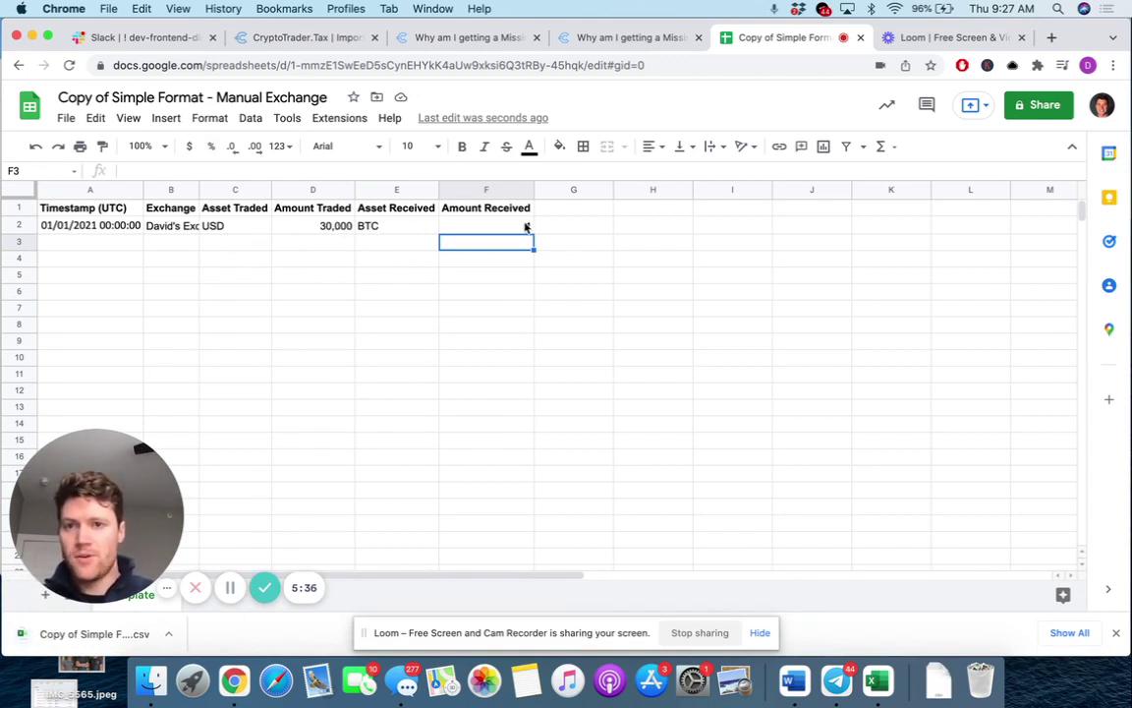
{"action": "left_click", "coordinate": [187, 226]}
- Return to CryptoTrader.Tax and import the downloaded "Template (1).csv" trade file into Other Account, mapping the BTC ticker to Bitcoin
{"action": "left_click", "coordinate": [307, 37]}
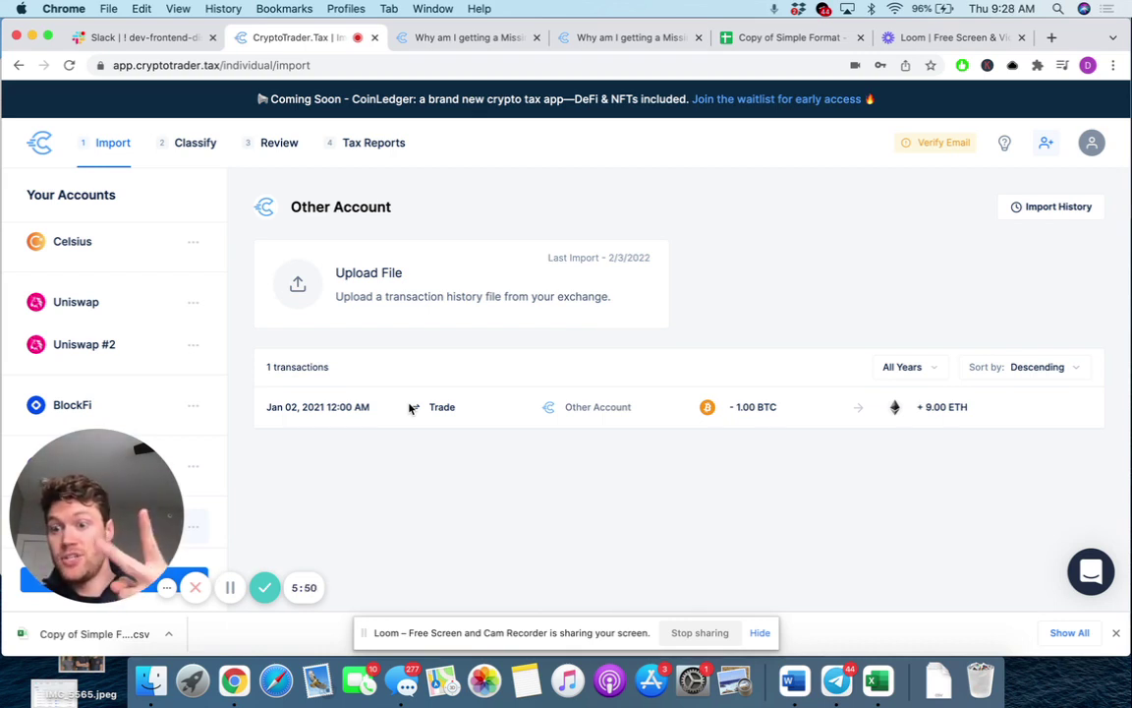
{"action": "left_click_drag", "start_coordinate": [114, 488], "coordinate": [115, 346]}
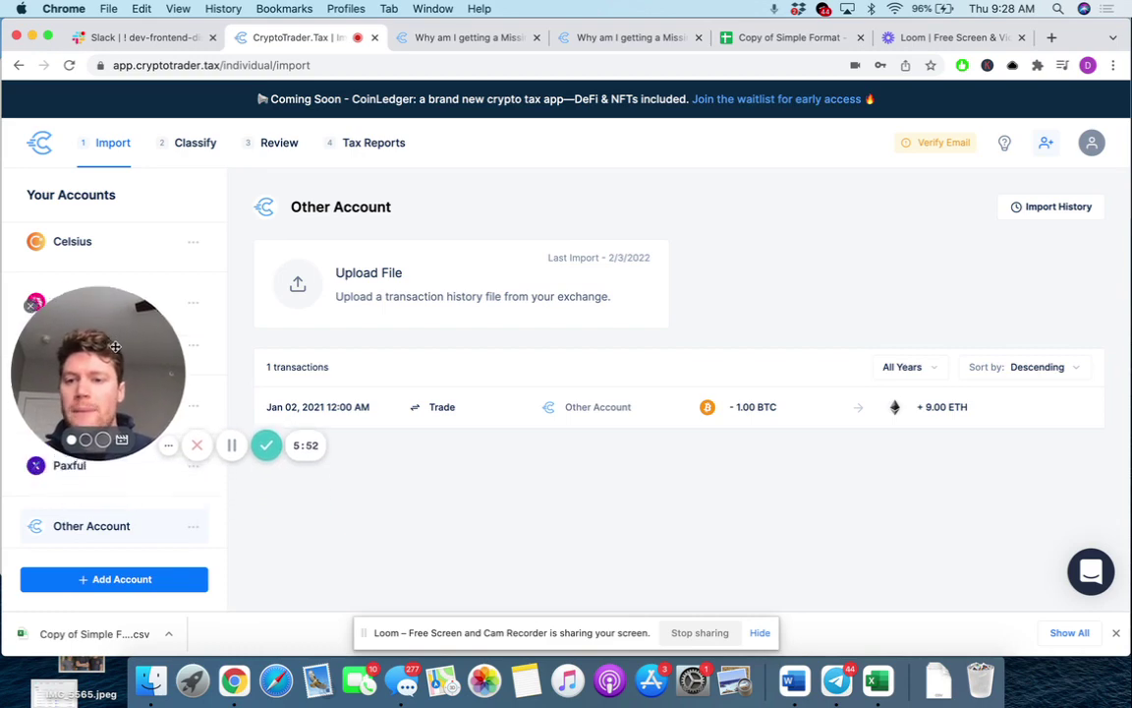
{"action": "left_click", "coordinate": [461, 295]}
{"action": "left_click", "coordinate": [485, 338]}
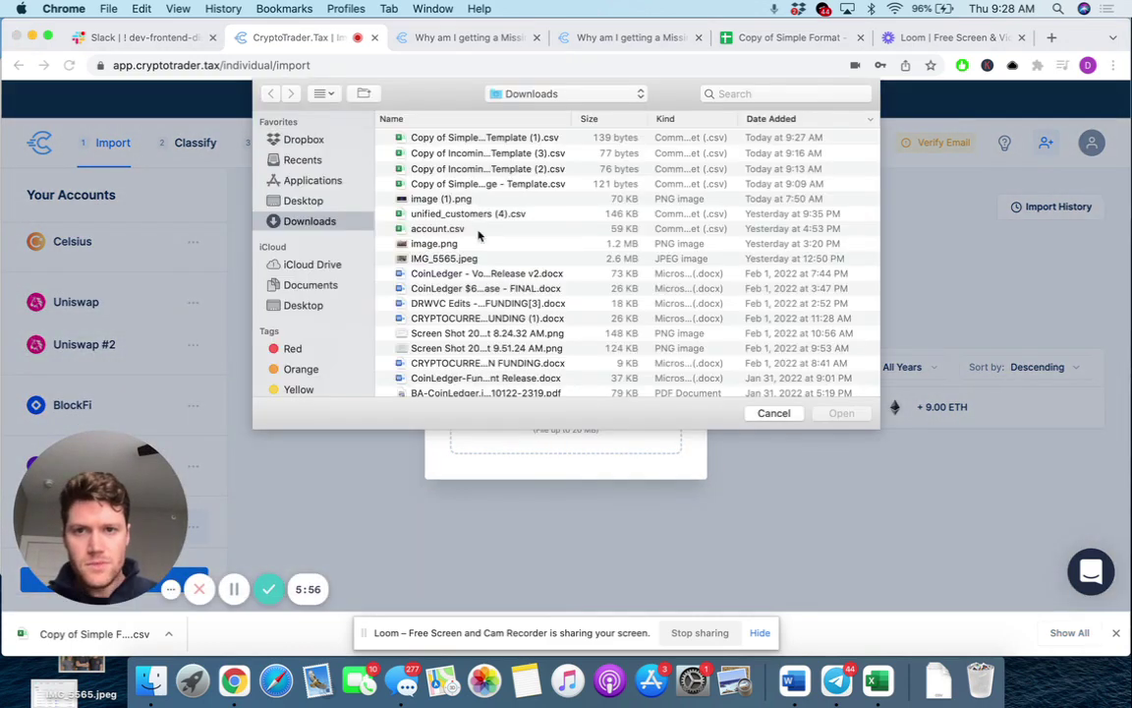
{"action": "double_click", "coordinate": [472, 139]}
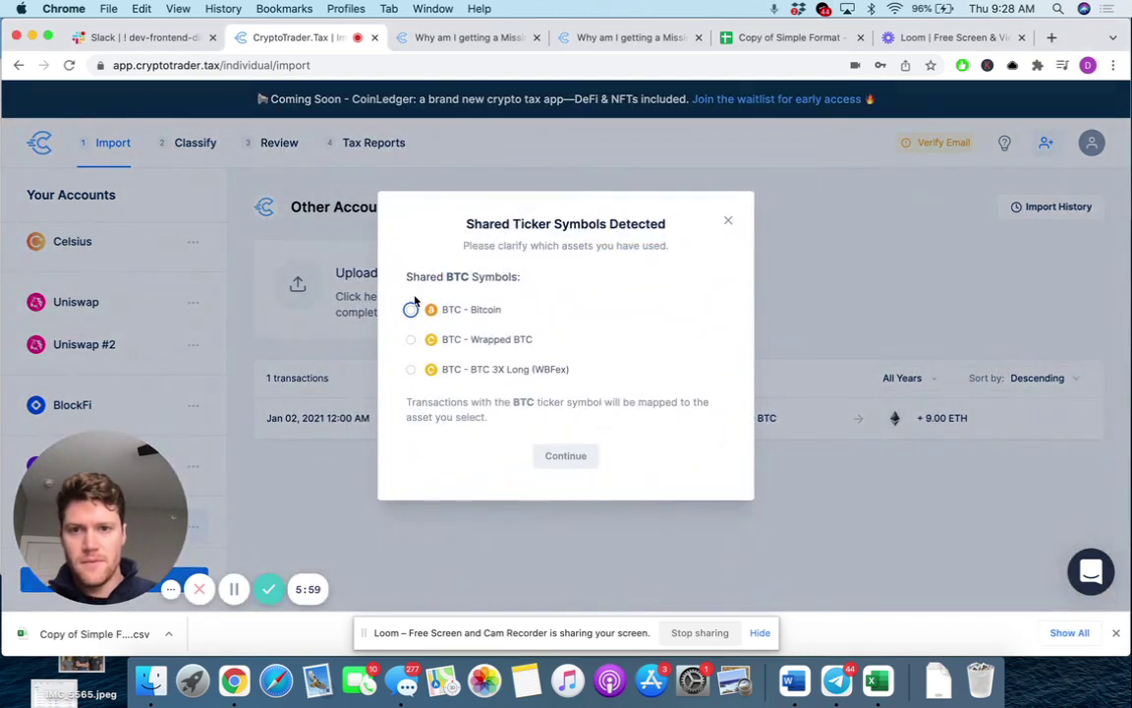
{"action": "left_click", "coordinate": [411, 309]}
{"action": "left_click", "coordinate": [567, 455]}
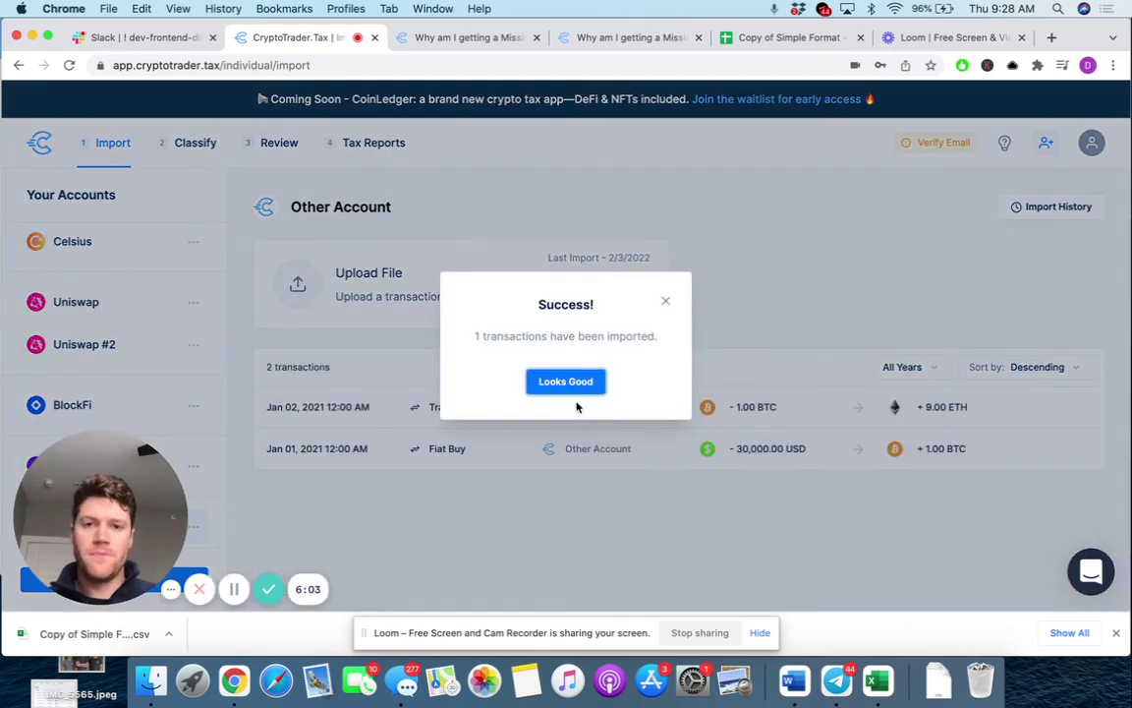
{"action": "left_click", "coordinate": [579, 379]}
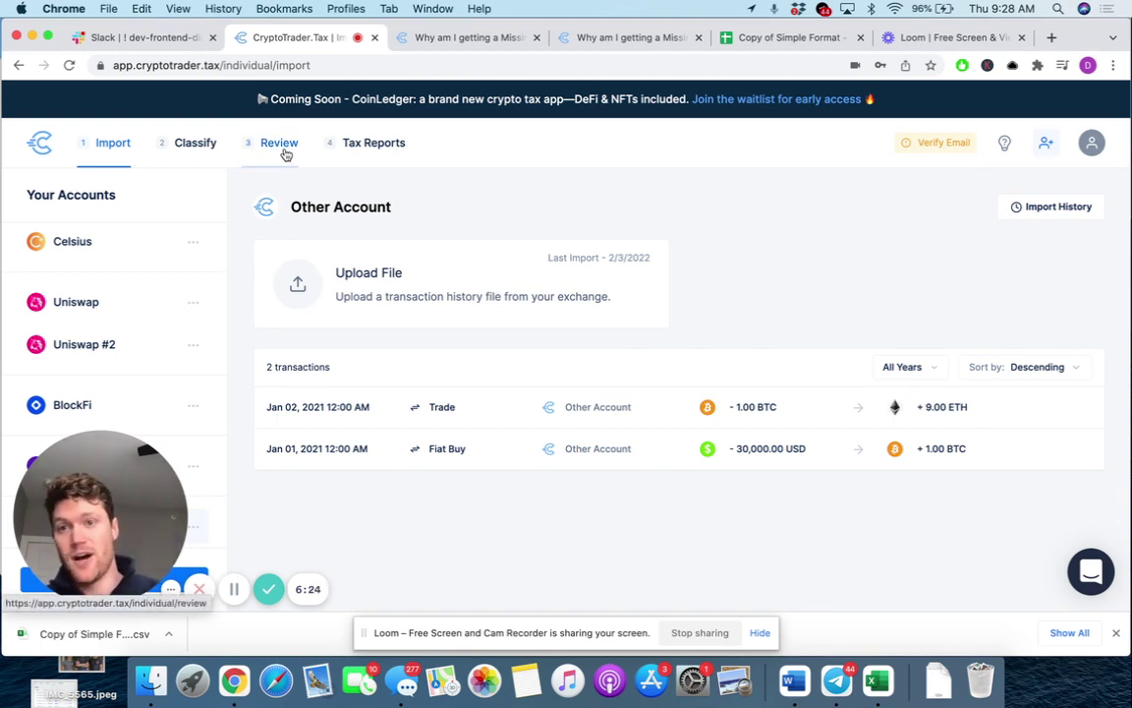
- Check the Review page for missing cost basis warnings and return to Other Account's imported transactions
{"action": "left_click", "coordinate": [279, 144]}
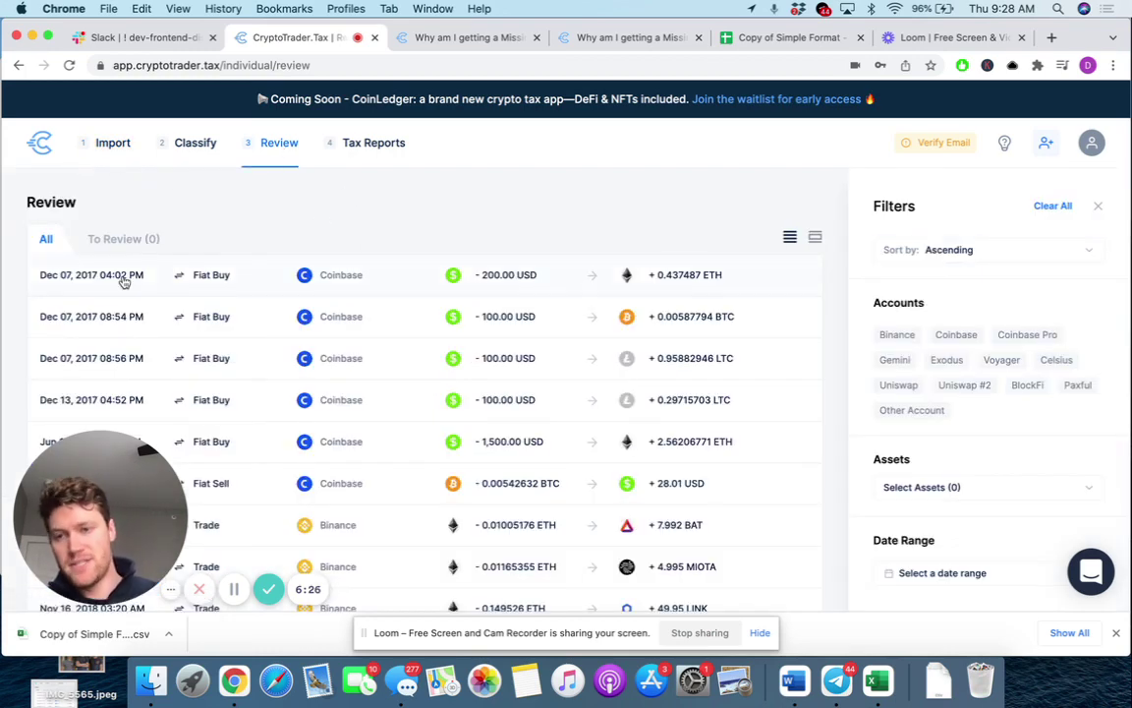
{"action": "left_click", "coordinate": [95, 145]}
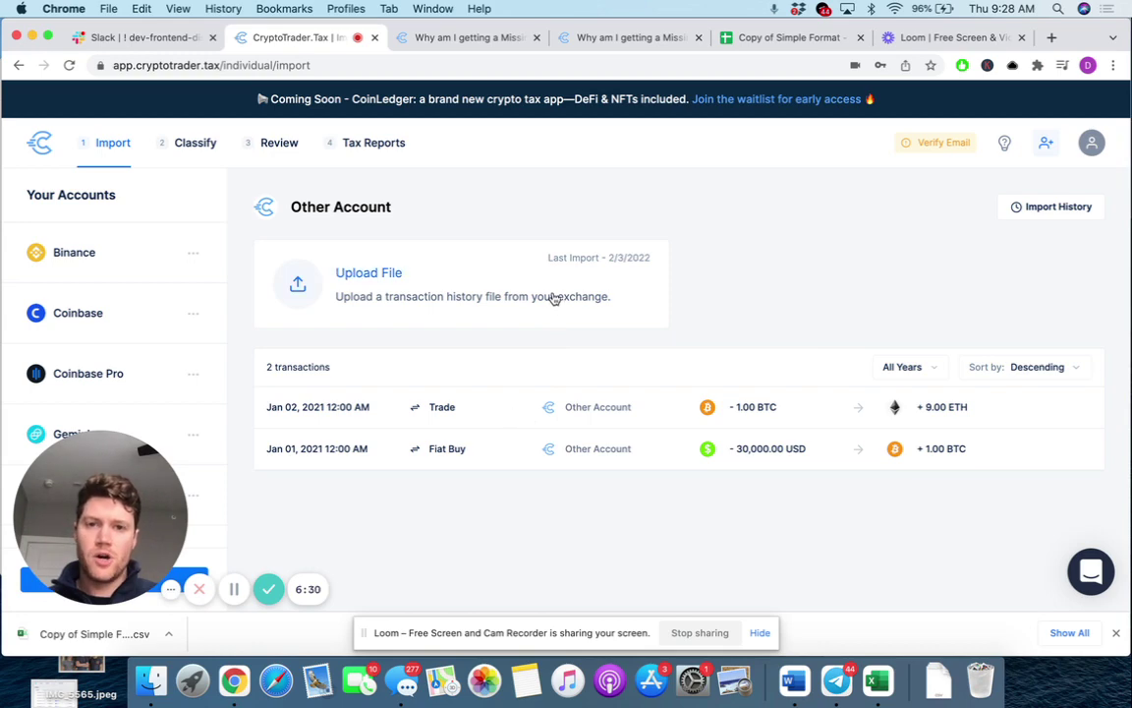
{"action": "left_click", "coordinate": [494, 267]}
{"action": "left_click", "coordinate": [741, 280]}
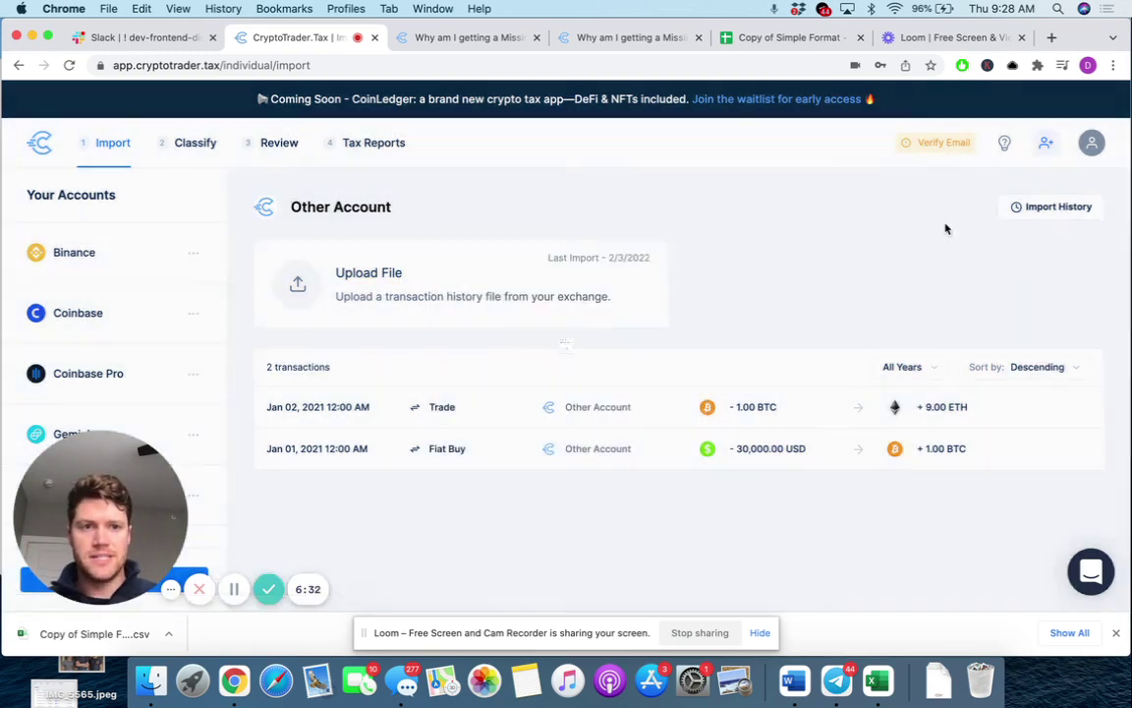
- Delete the "Copy of Simple Format - Manual Exchange - Template (1).csv" import from Other Account's history and reopen the Review page
{"action": "left_click", "coordinate": [1012, 207]}
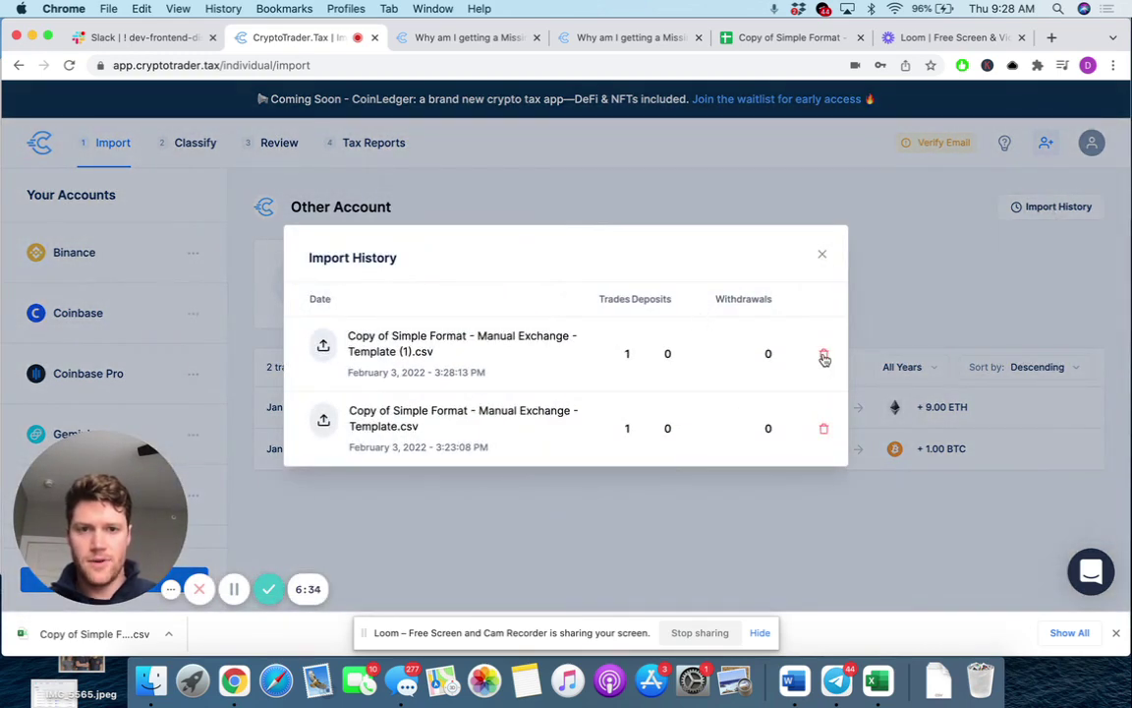
{"action": "left_click", "coordinate": [824, 354]}
{"action": "left_click", "coordinate": [747, 353]}
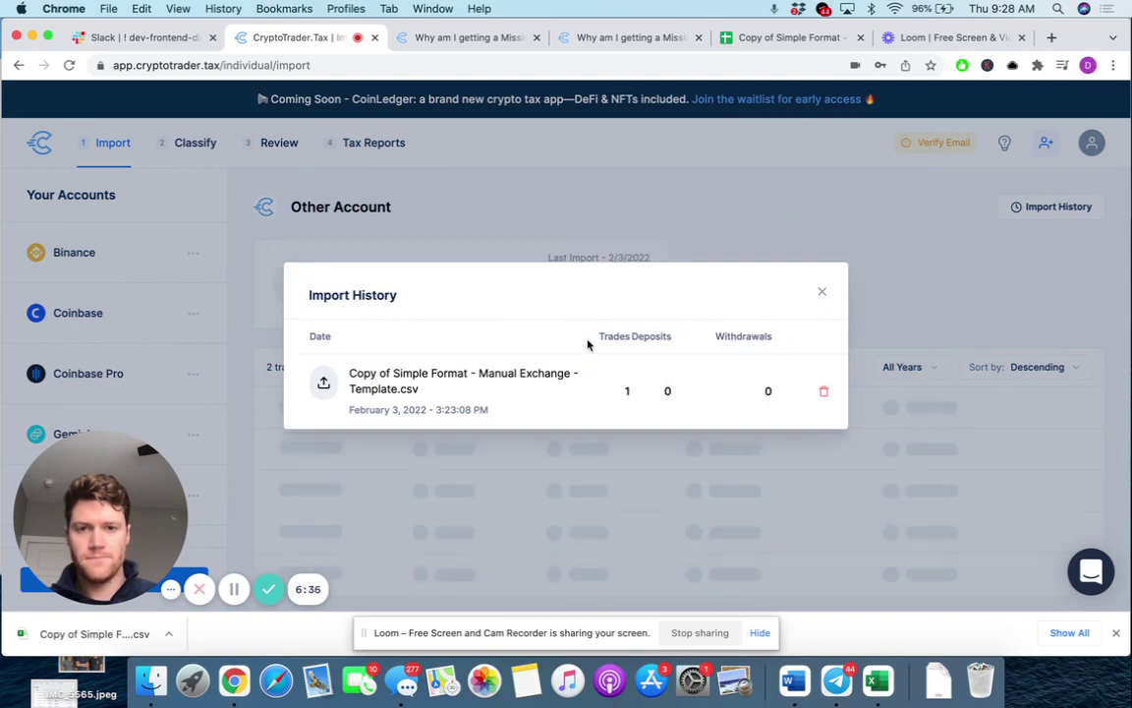
{"action": "left_click", "coordinate": [823, 292]}
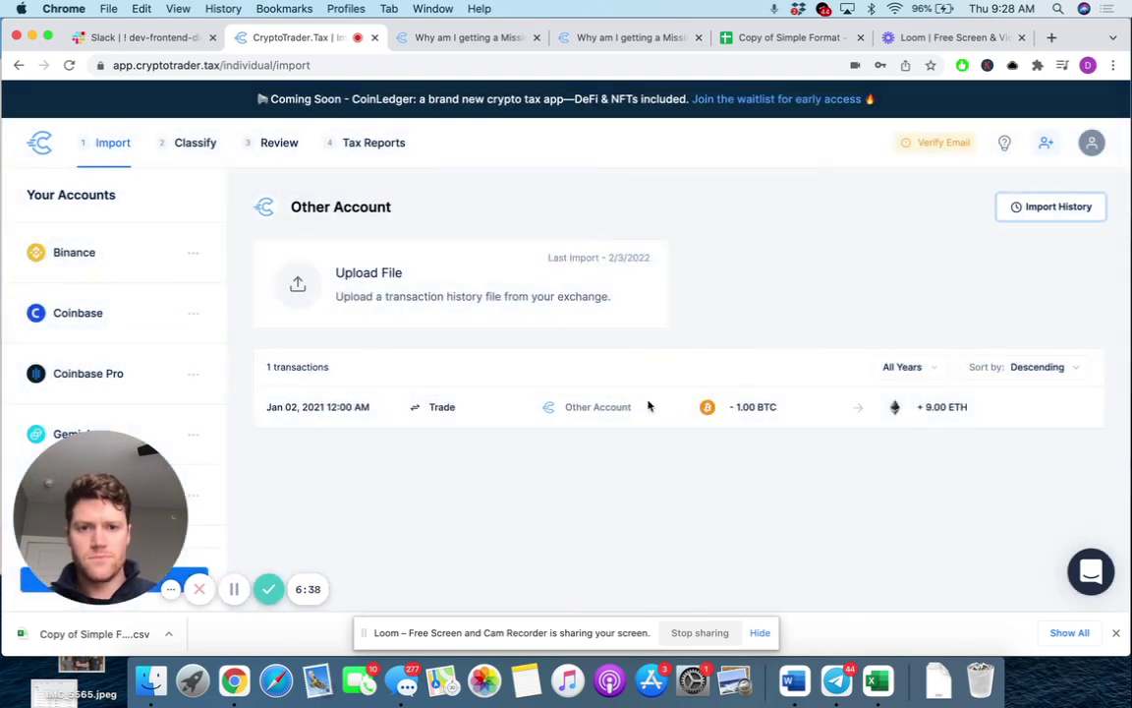
{"action": "left_click", "coordinate": [272, 143]}
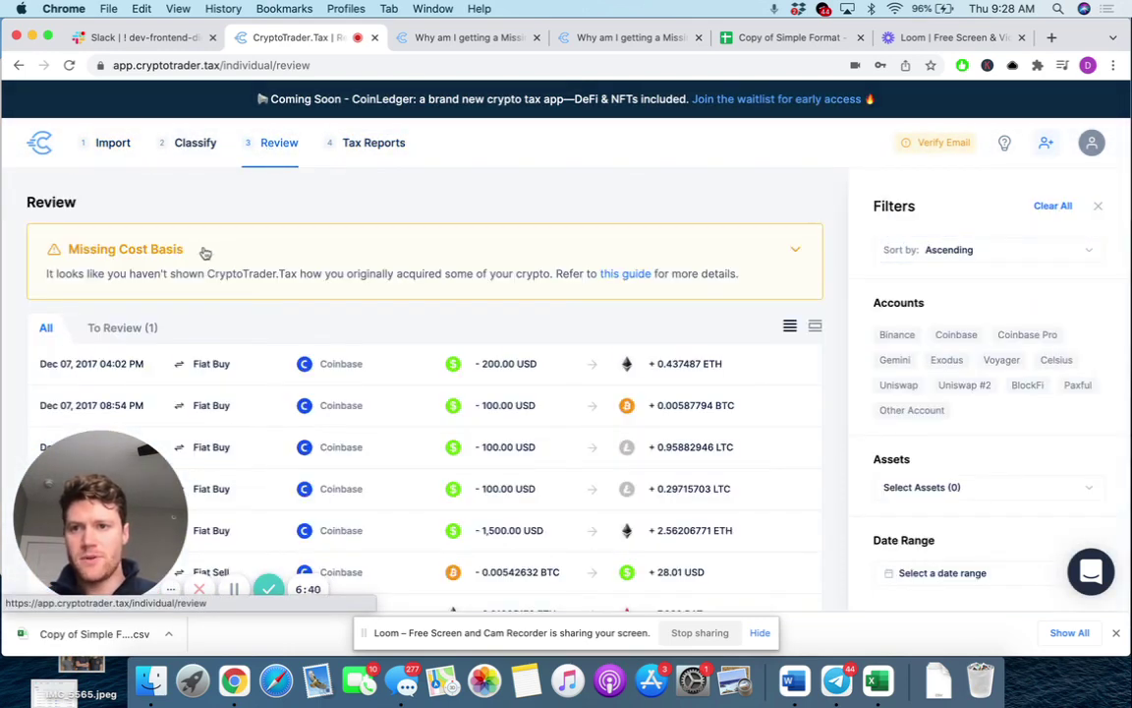
- Open the 2021 Tax Report and examine the realized gains chart and the capital gains summary
{"action": "left_click", "coordinate": [385, 148]}
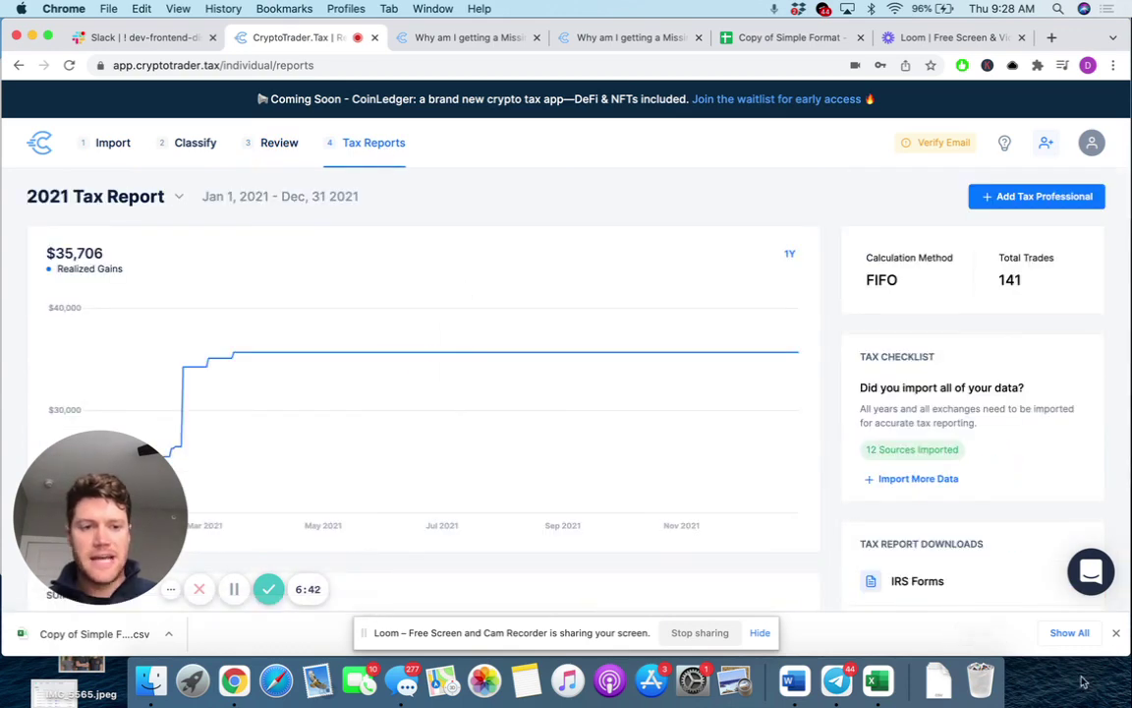
{"action": "left_click", "coordinate": [1116, 637]}
{"action": "scroll", "coordinate": [383, 435], "scroll_direction": "down", "scroll_amount": 1}
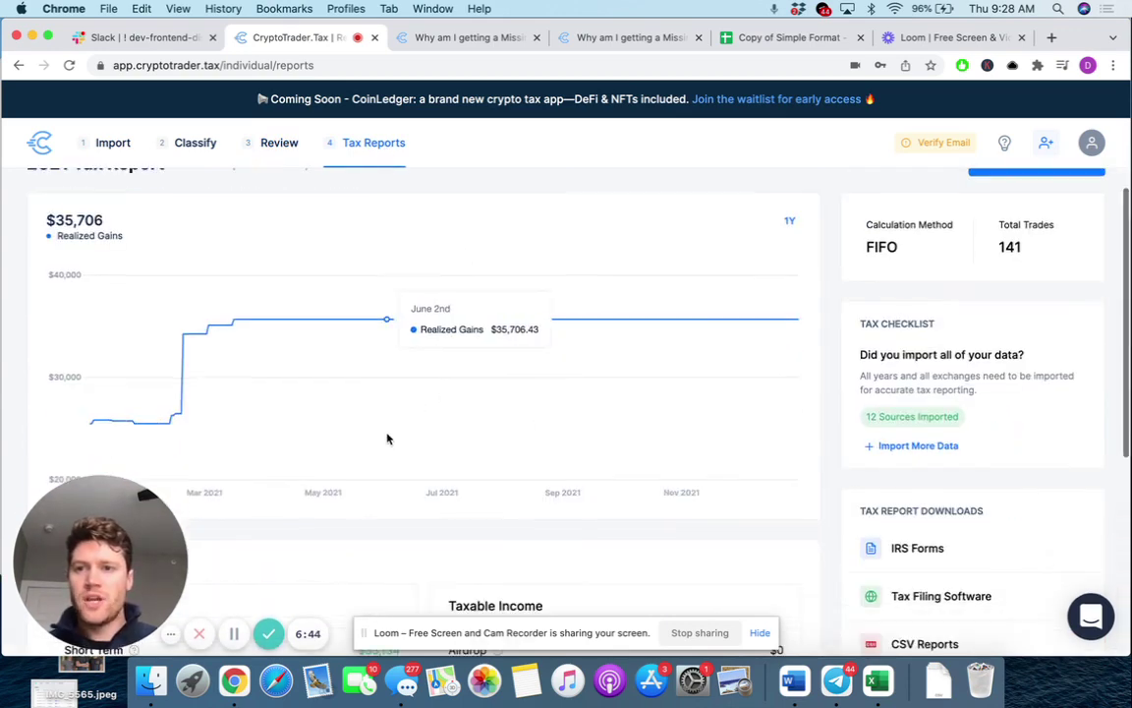
{"action": "scroll", "coordinate": [252, 313], "scroll_direction": "up", "scroll_amount": 1}
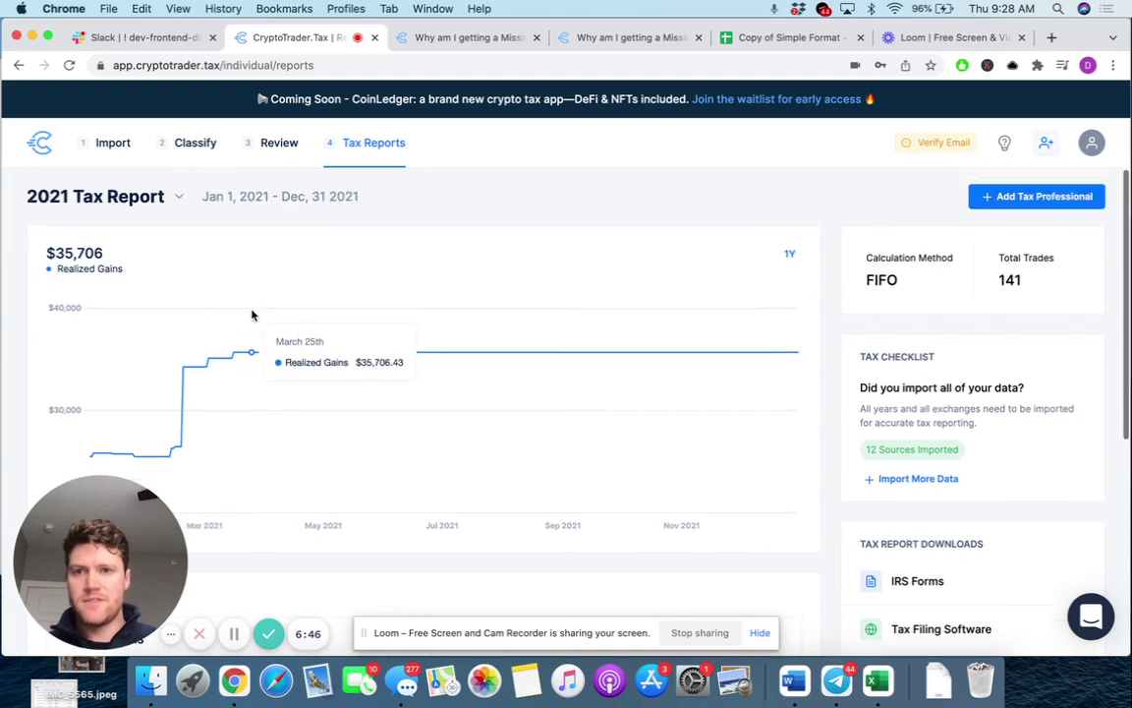
{"action": "scroll", "coordinate": [202, 379], "scroll_direction": "down", "scroll_amount": 2}
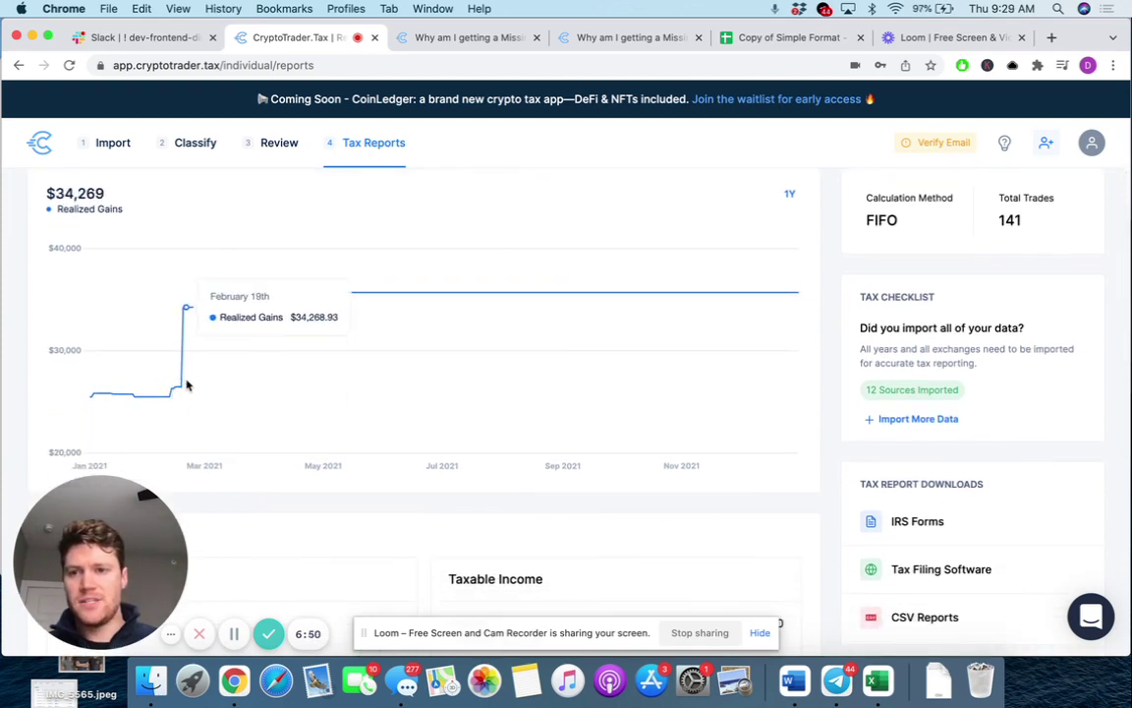
{"action": "scroll", "coordinate": [176, 410], "scroll_direction": "down", "scroll_amount": 10}
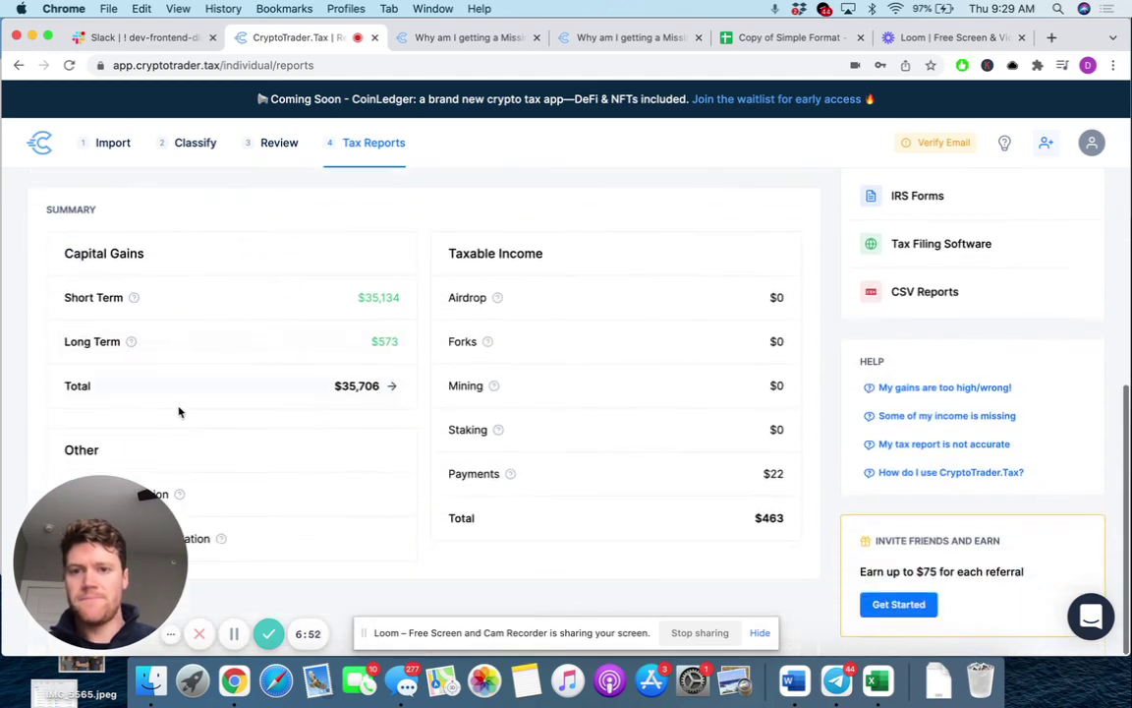
- Open the Missing Basis Reconciliation report, inspect the BTC entry's potential report impact, and return to the tax report overview
{"action": "left_click_drag", "start_coordinate": [154, 483], "coordinate": [891, 265]}
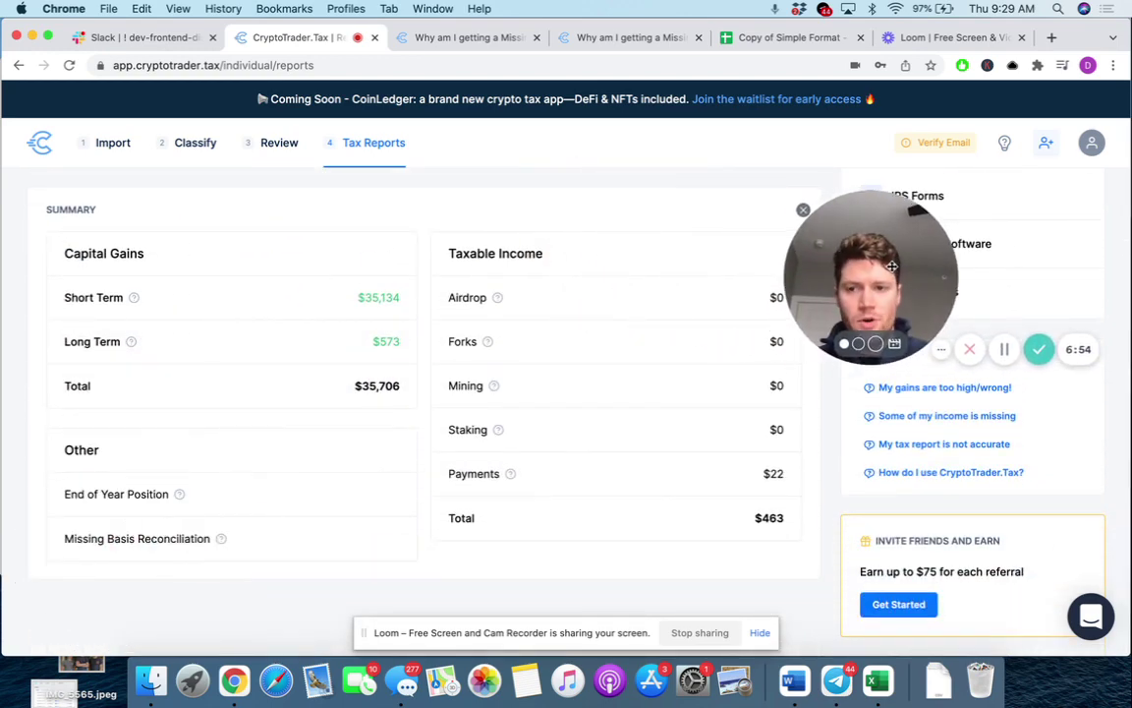
{"action": "double_click", "coordinate": [65, 451]}
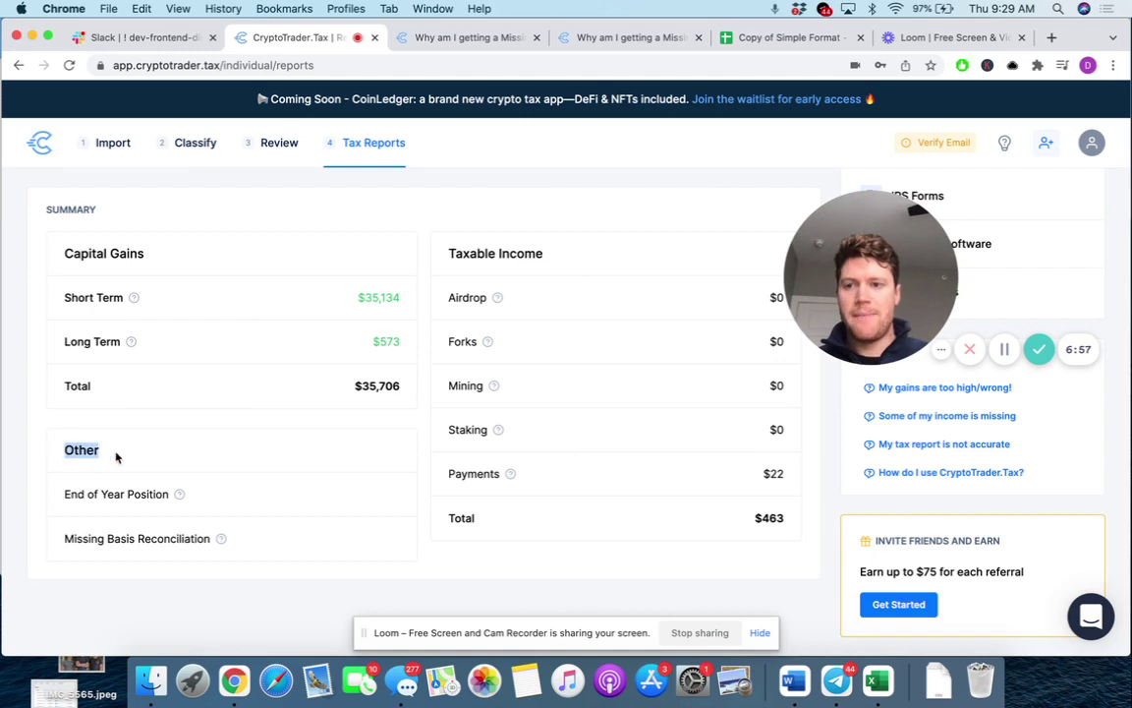
{"action": "left_click", "coordinate": [112, 541]}
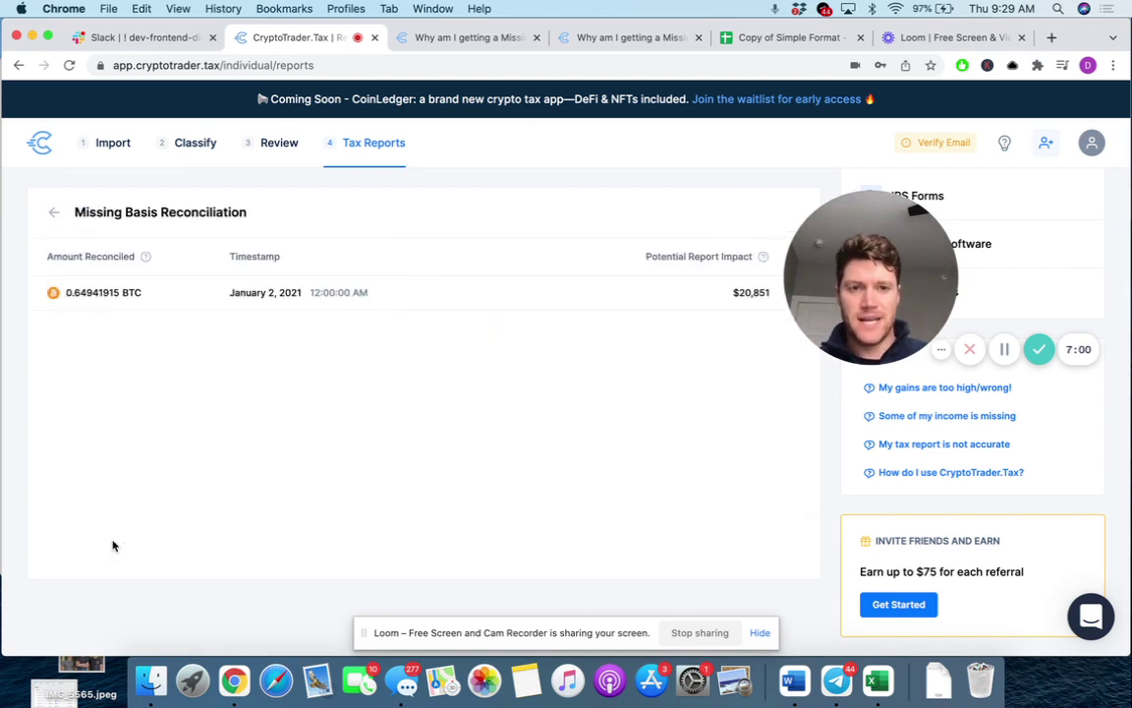
{"action": "left_click_drag", "start_coordinate": [783, 313], "coordinate": [831, 372]}
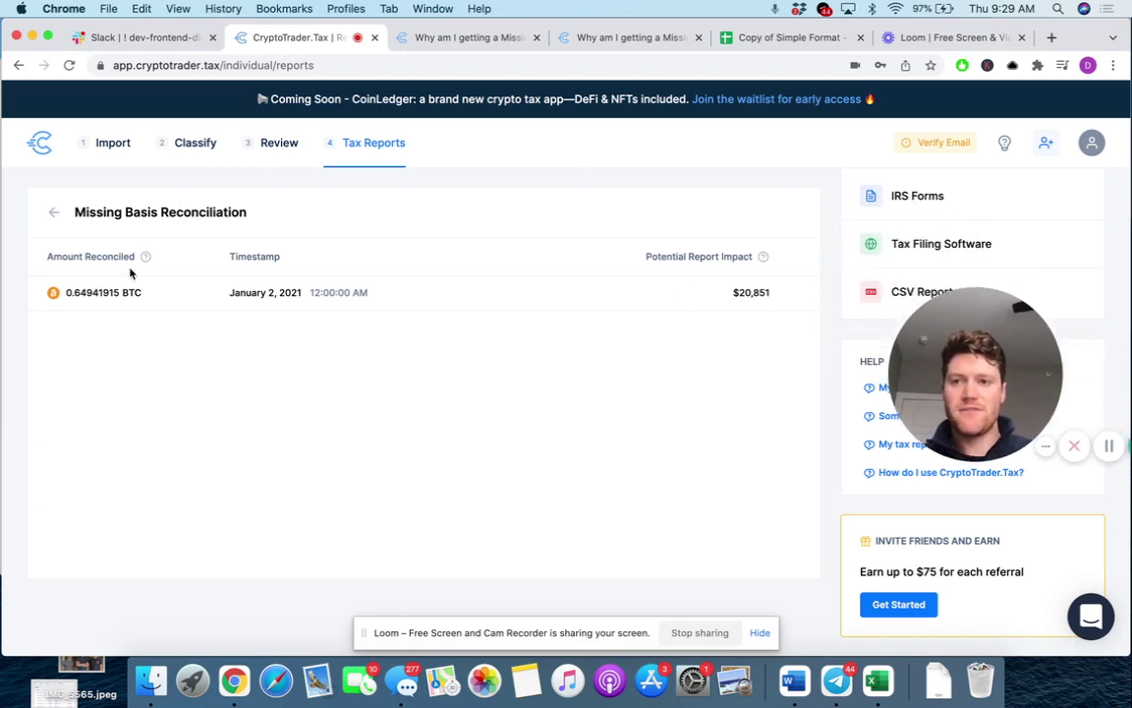
{"action": "mouse_move", "coordinate": [147, 259]}
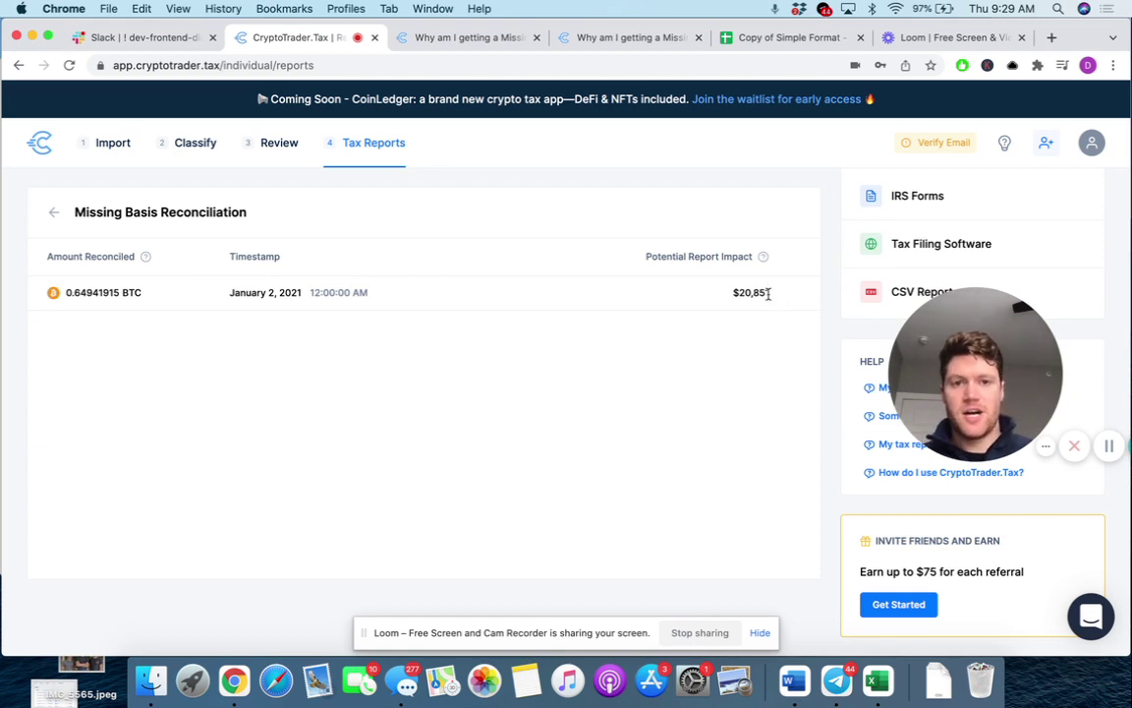
{"action": "left_click_drag", "start_coordinate": [764, 293], "coordinate": [724, 297]}
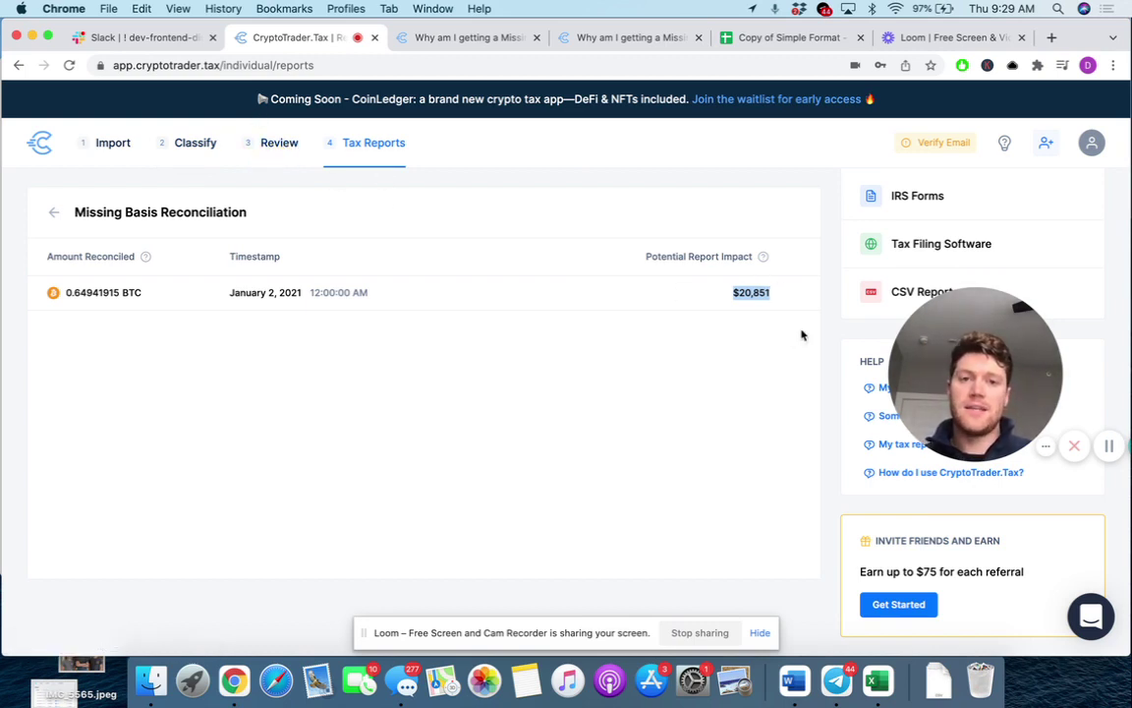
{"action": "left_click", "coordinate": [49, 217]}
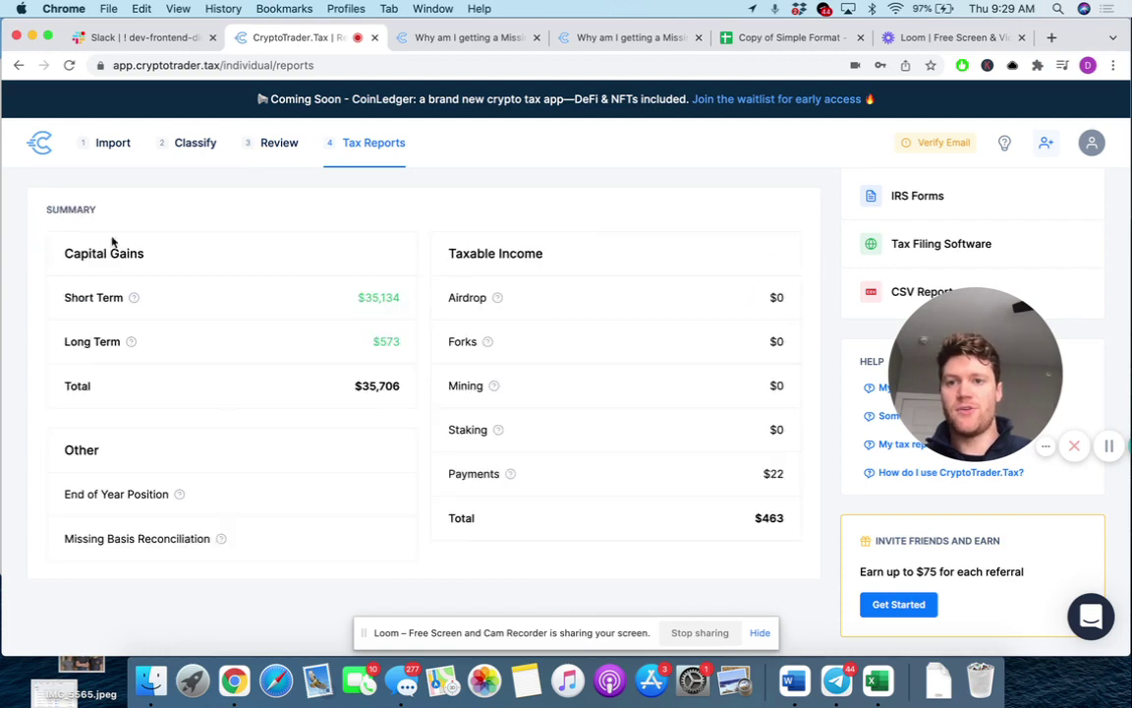
{"action": "scroll", "coordinate": [234, 419], "scroll_direction": "up", "scroll_amount": 5}
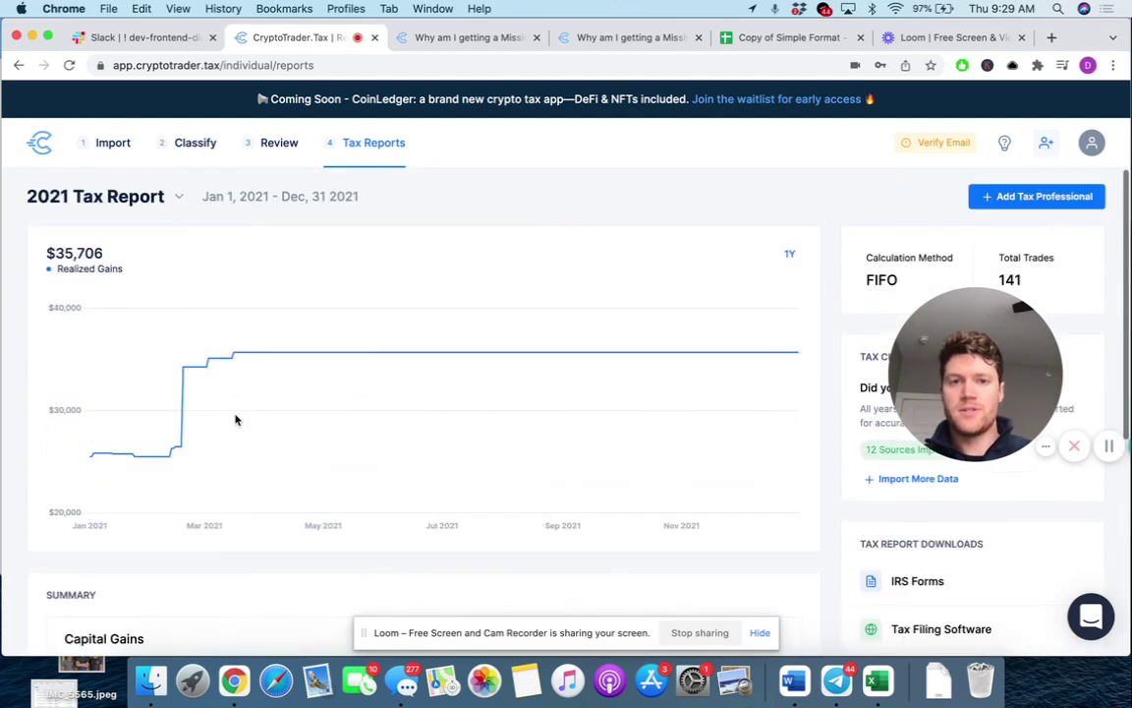
- Consult the help article "Why am I getting a Missing Cost Basis Warning?" from its examples back to its introduction
{"action": "left_click", "coordinate": [485, 40]}
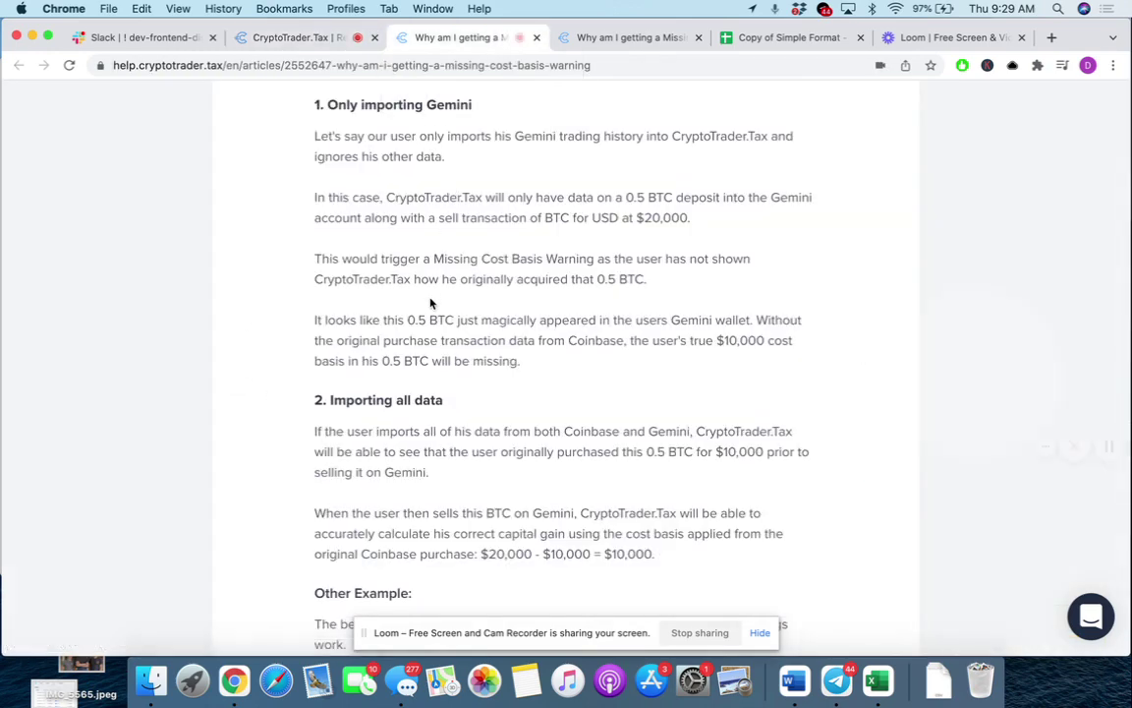
{"action": "scroll", "coordinate": [430, 303], "scroll_direction": "down", "scroll_amount": 15}
{"action": "scroll", "coordinate": [429, 303], "scroll_direction": "up", "scroll_amount": 15}
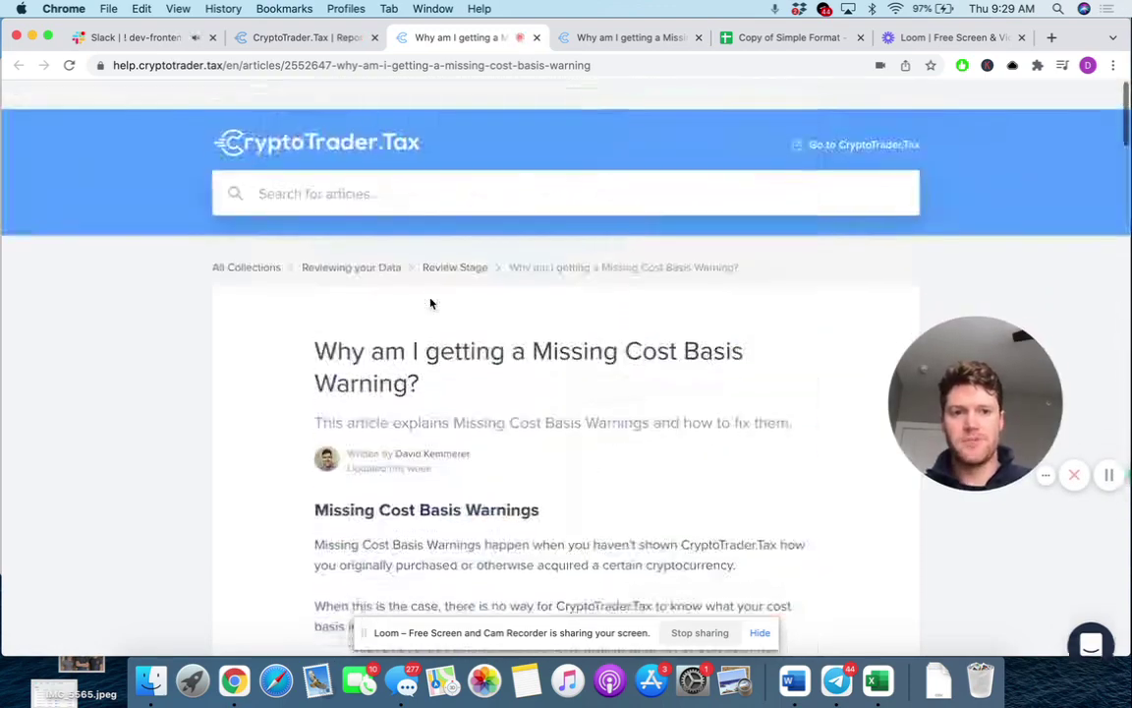
{"action": "left_click_drag", "start_coordinate": [963, 350], "coordinate": [83, 540]}
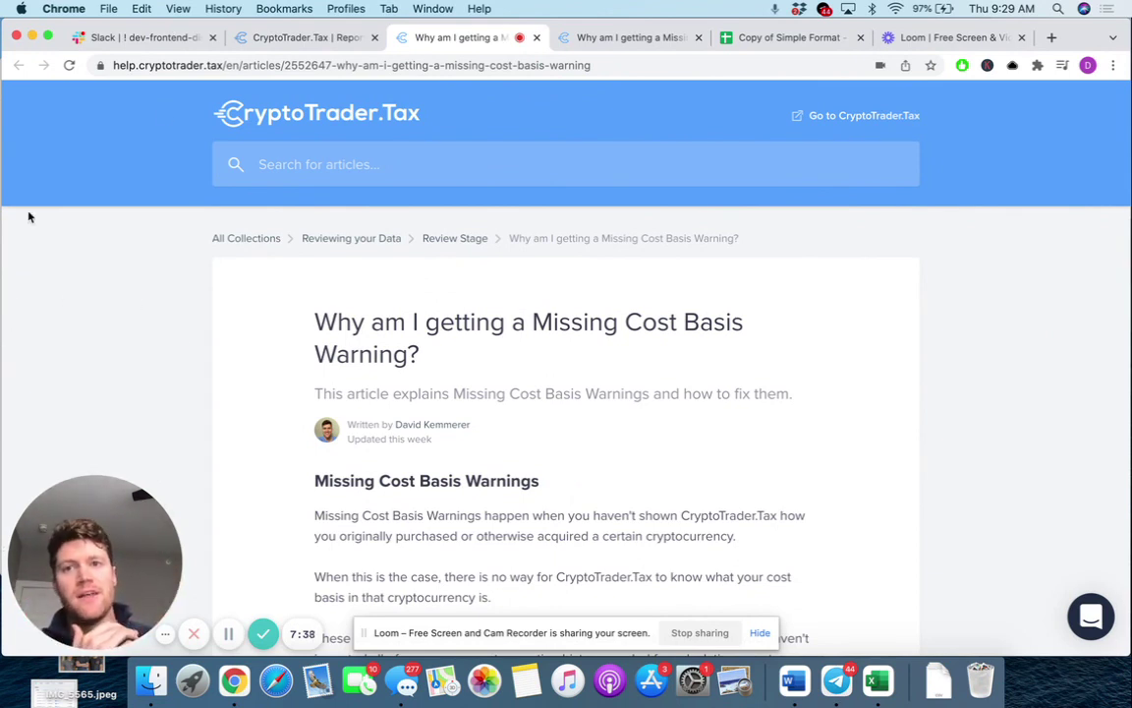
- Return to CryptoTrader.Tax's Import page and look through the list of connected accounts
{"action": "left_click", "coordinate": [291, 39]}
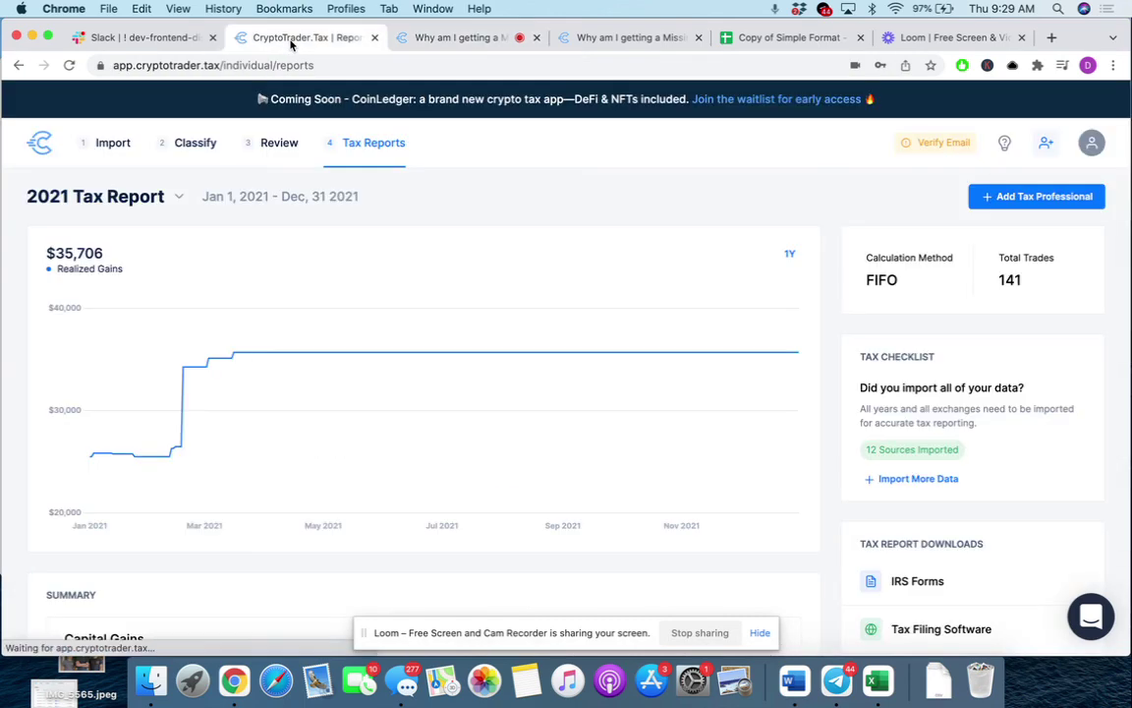
{"action": "left_click", "coordinate": [100, 148]}
{"action": "scroll", "coordinate": [94, 414], "scroll_direction": "down", "scroll_amount": 3}
{"action": "scroll", "coordinate": [94, 415], "scroll_direction": "down", "scroll_amount": 2}
{"action": "scroll", "coordinate": [93, 413], "scroll_direction": "up", "scroll_amount": 5}
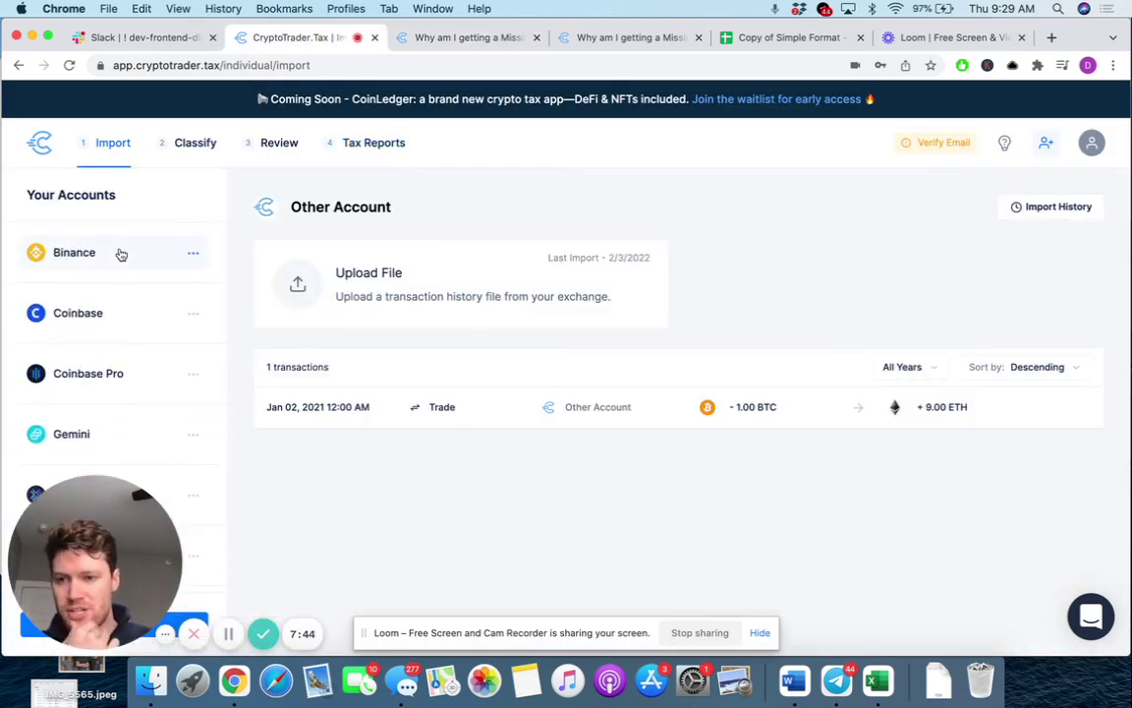